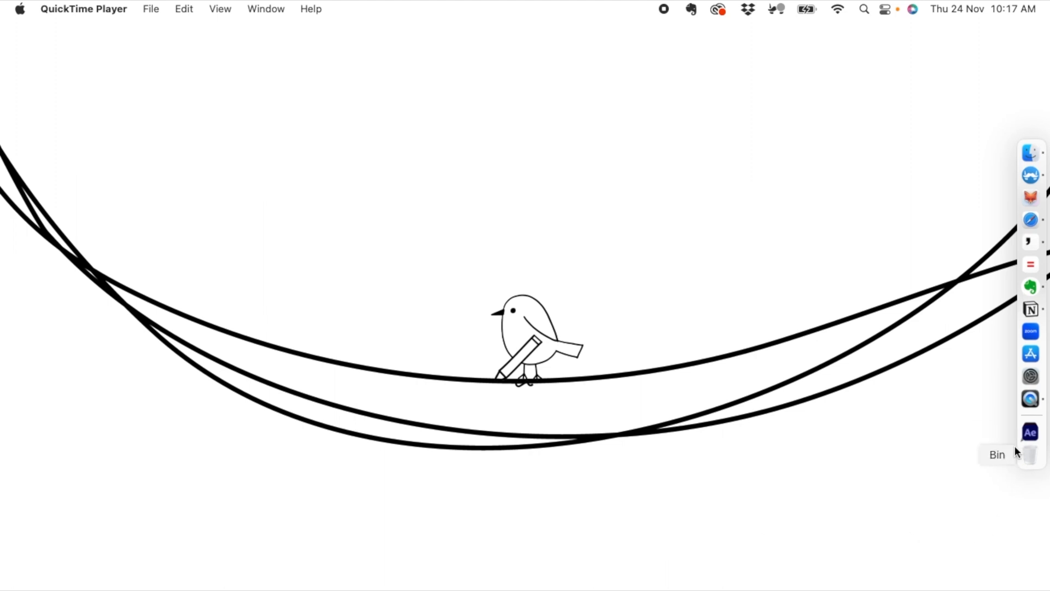
Step: Switch to Adobe Illustrator and create a new document from the Common 1366 x 768 px preset
click(1026, 433)
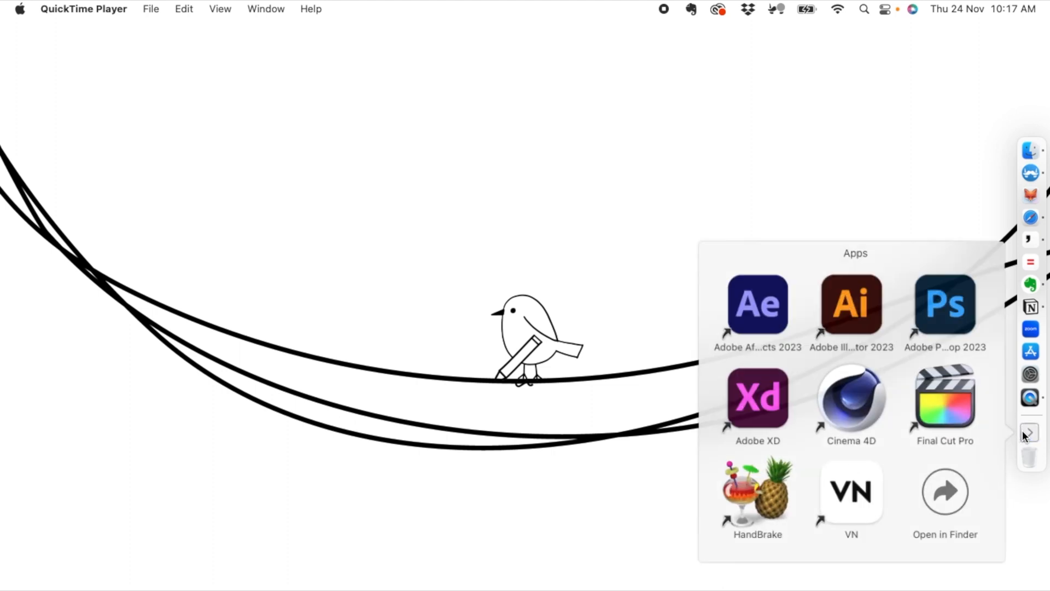
click(835, 291)
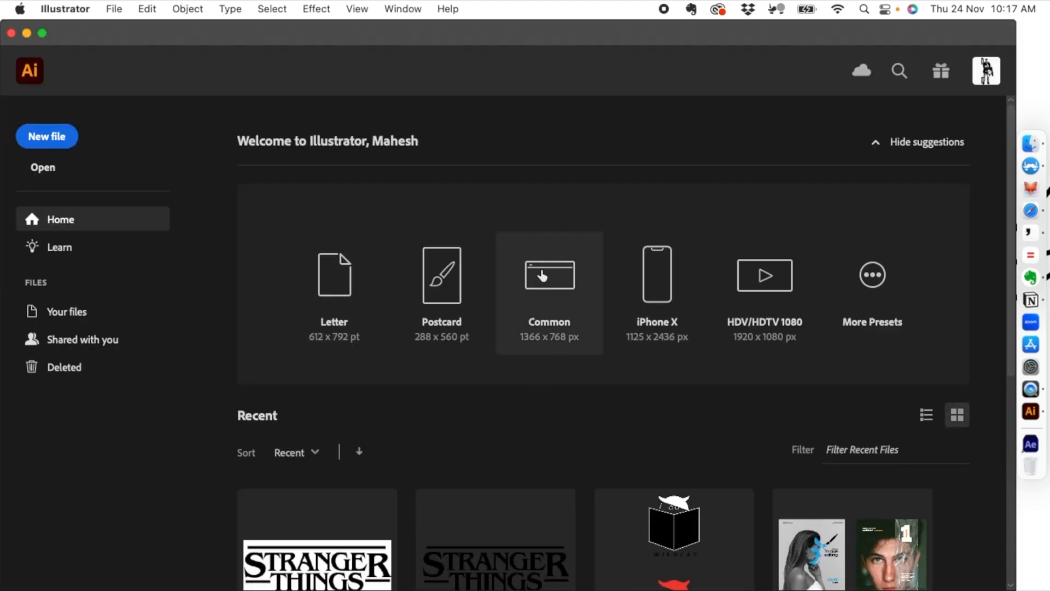
click(542, 276)
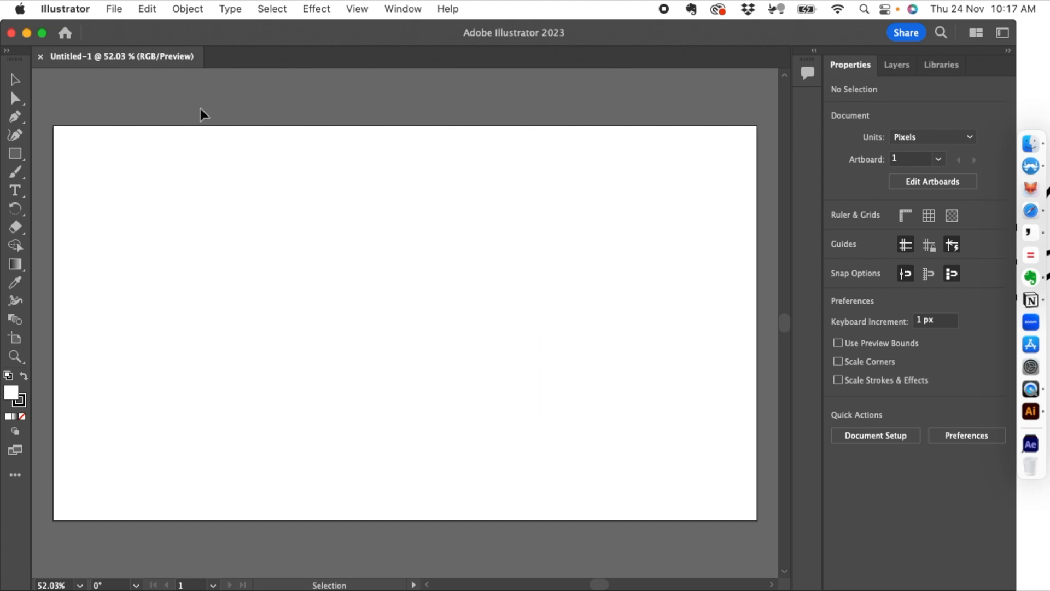
Step: Add the point text "Poltergeist" near the middle of the artboard
click(16, 190)
click(306, 289)
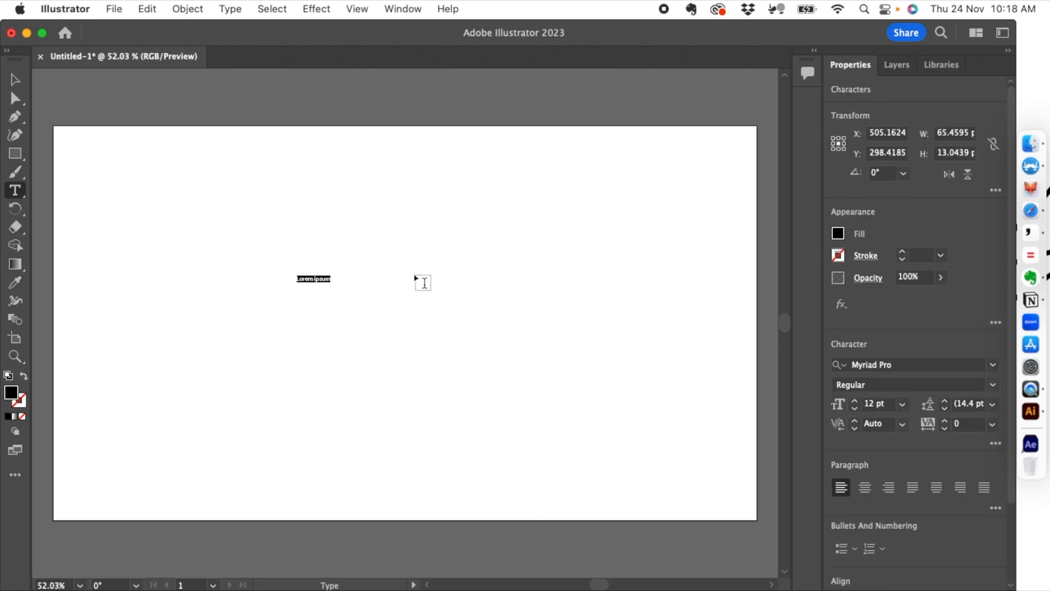
text(Po)
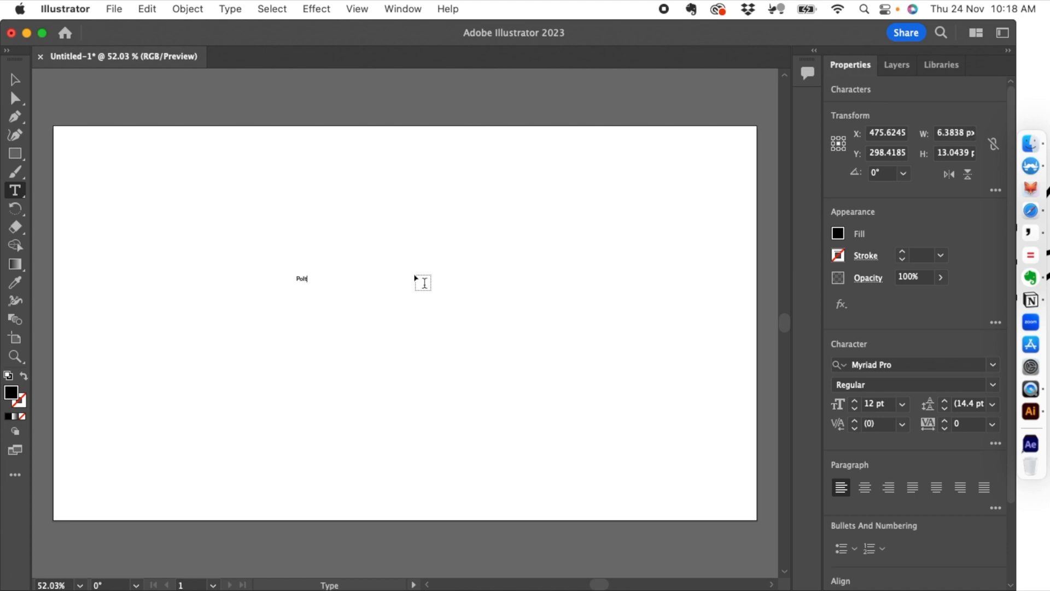
text(ltergeist)
click(16, 79)
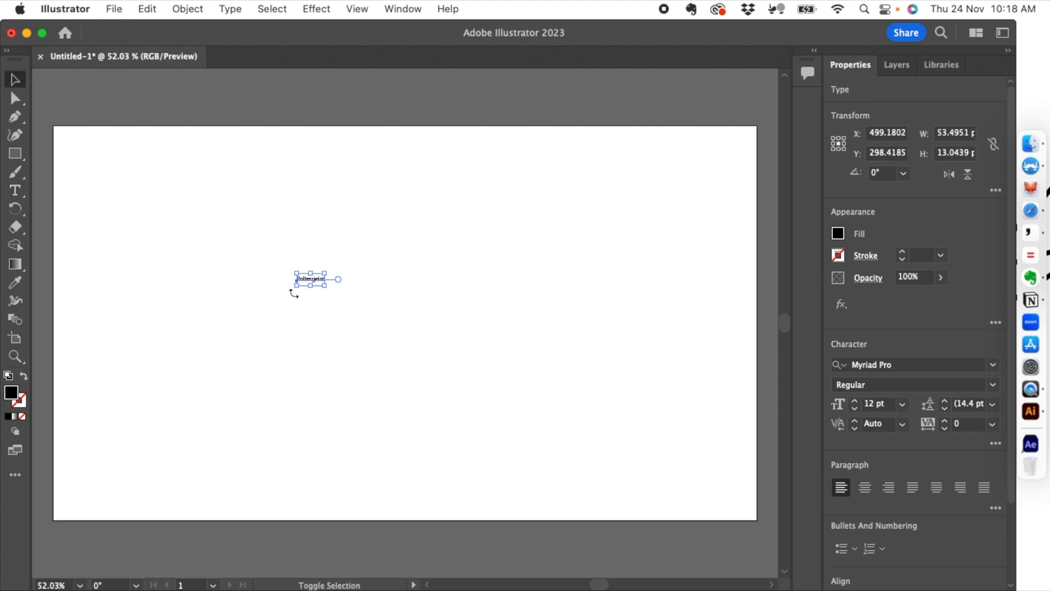
Step: Scale the "Poltergeist" text up proportionally to a font size of about 88 pt
drag(308, 290, 310, 419)
click(350, 344)
drag(344, 323, 433, 356)
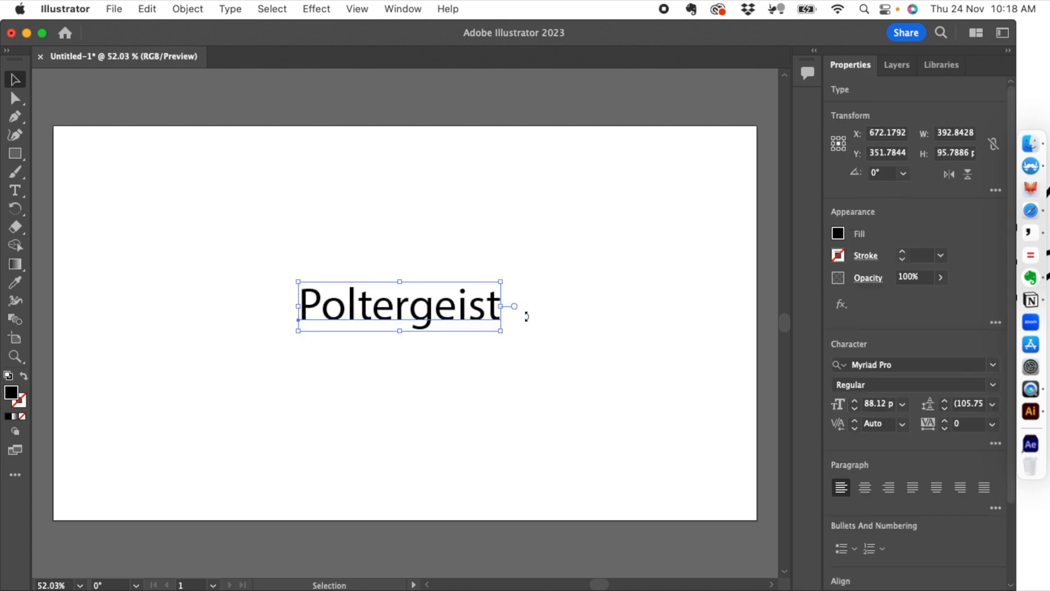
Step: Set the text's font to ITC Benguiat Std Medium and nudge the word slightly on the artboard
click(993, 364)
scroll(811, 498, down, 5)
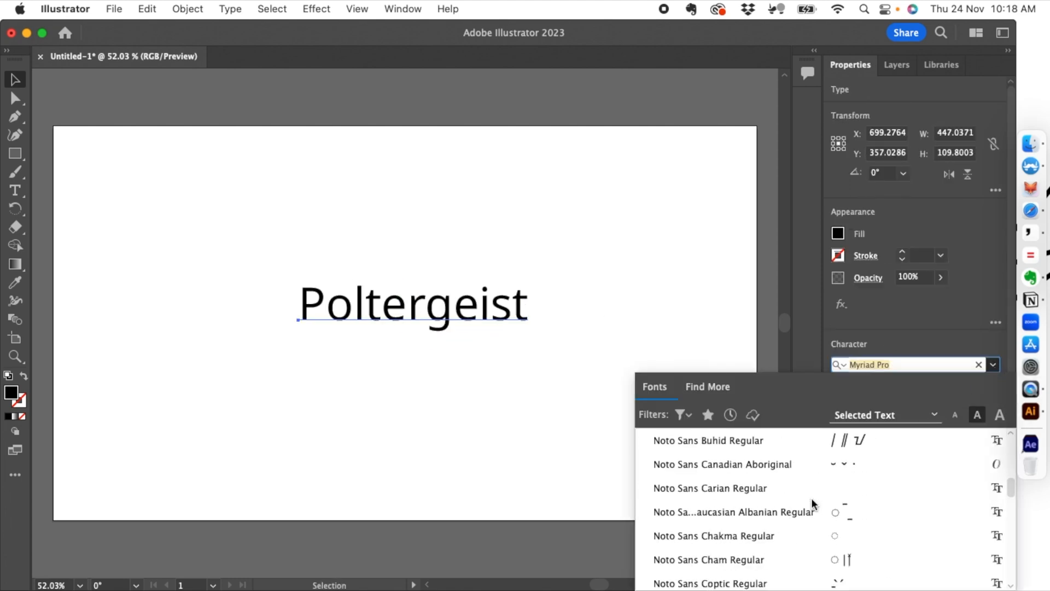
scroll(792, 494, up, 1)
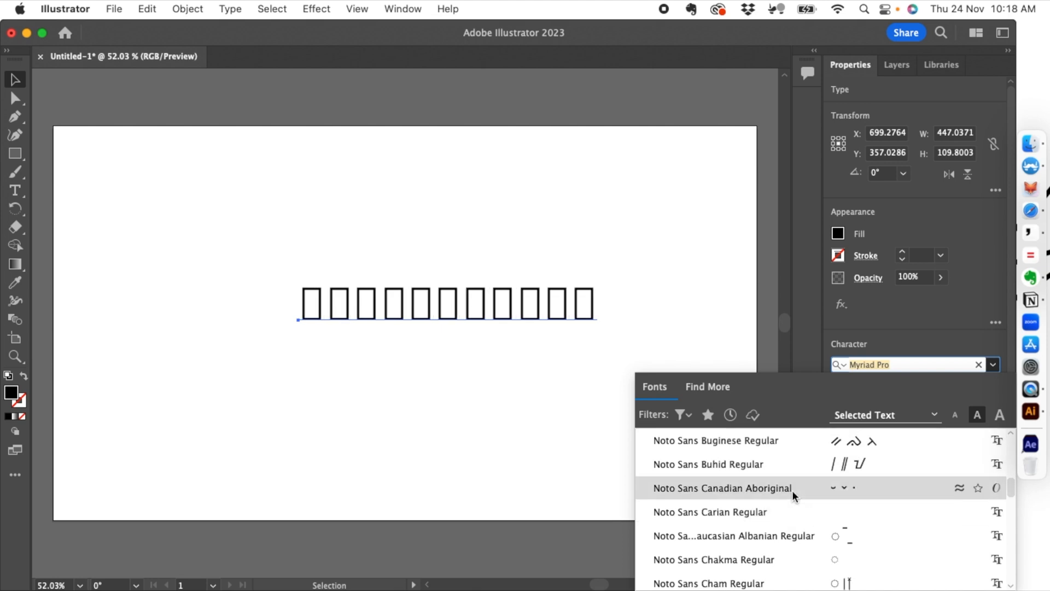
text(i)
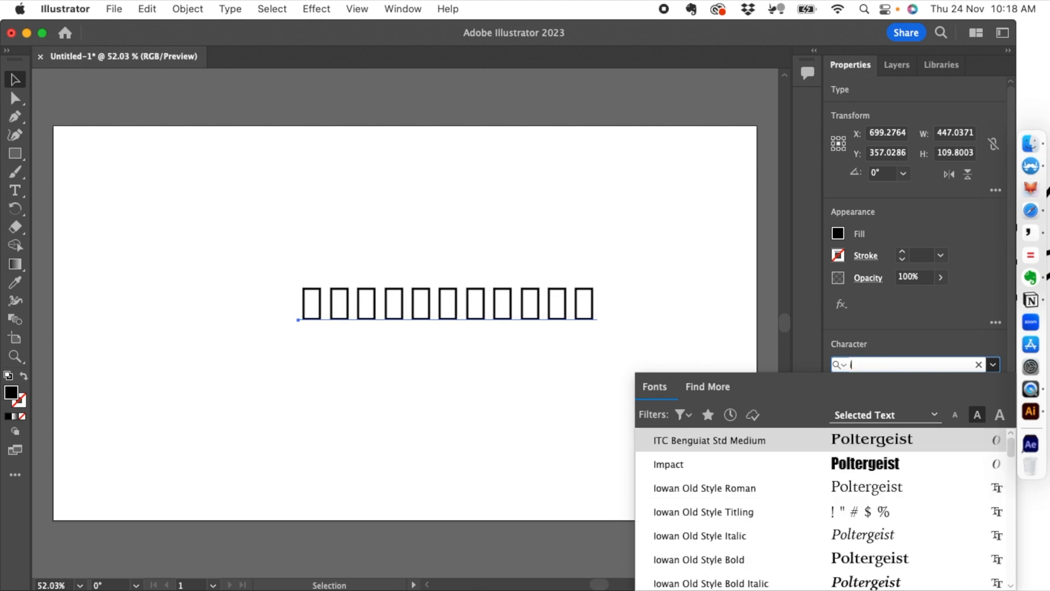
click(819, 441)
click(339, 364)
click(356, 324)
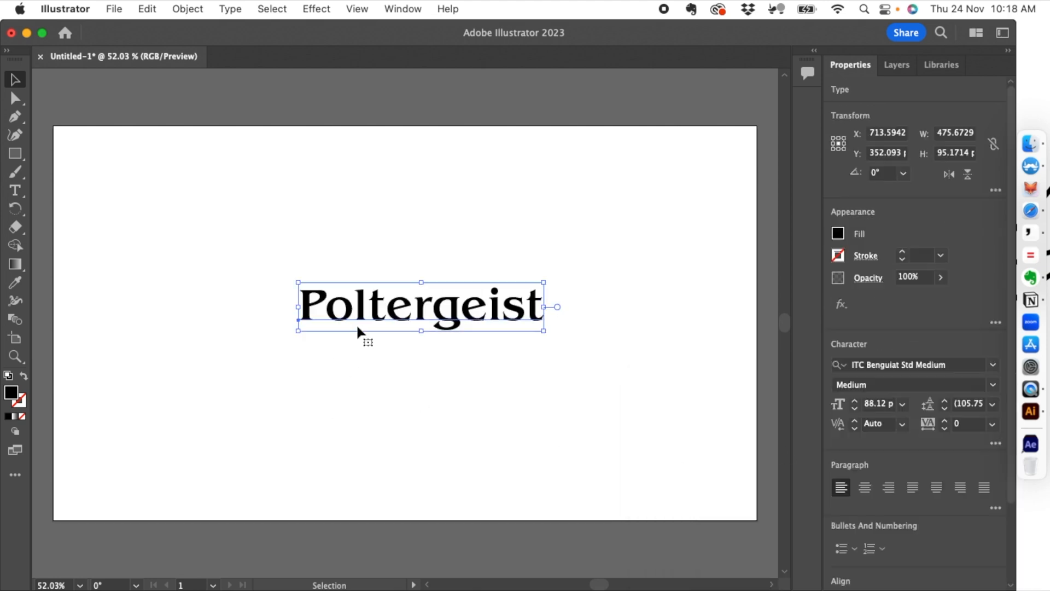
drag(421, 313, 423, 308)
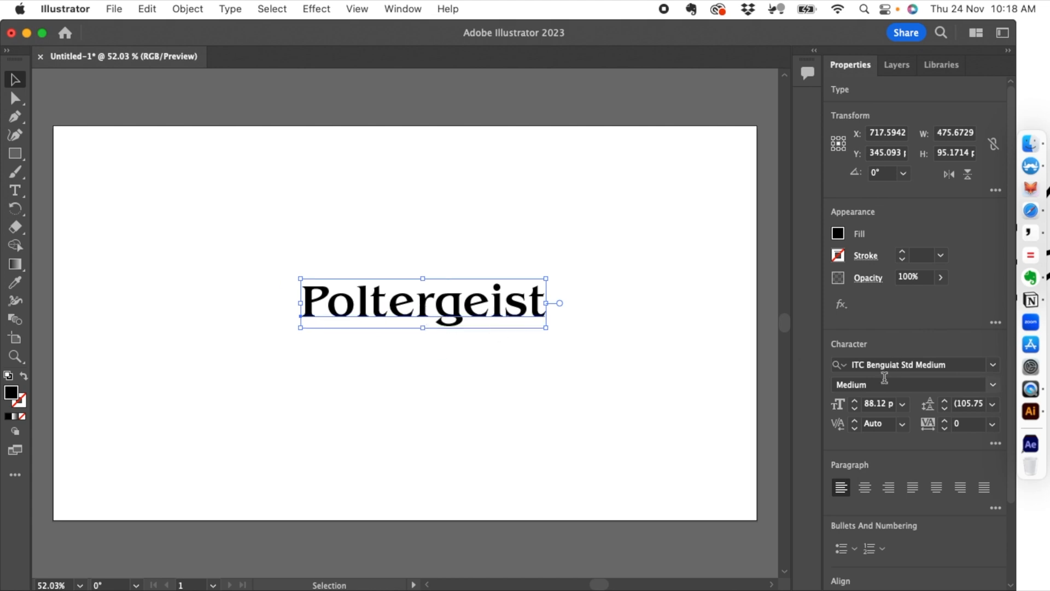
click(999, 384)
click(857, 464)
click(996, 366)
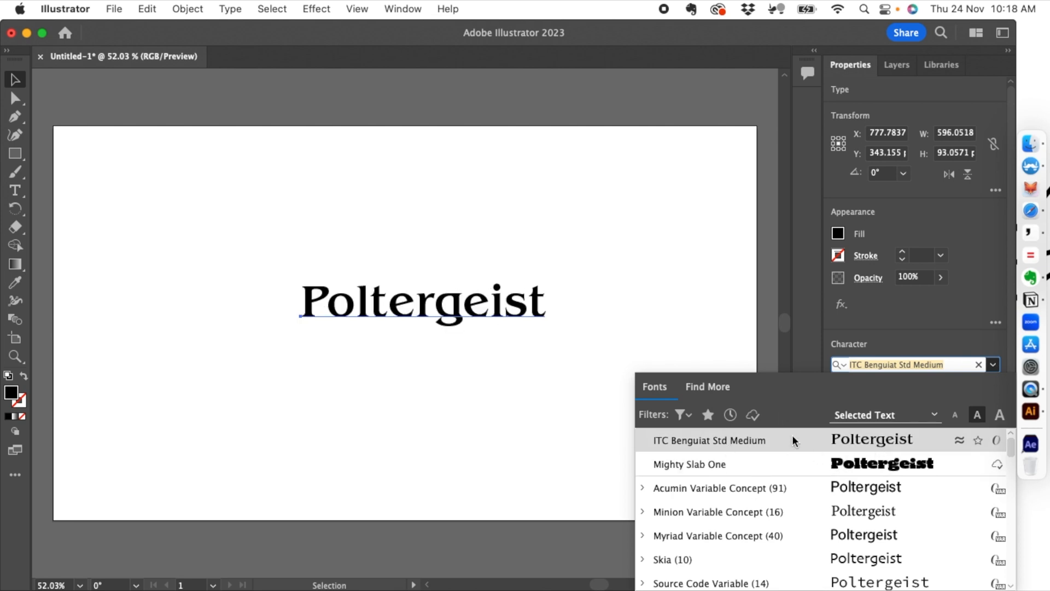
click(920, 328)
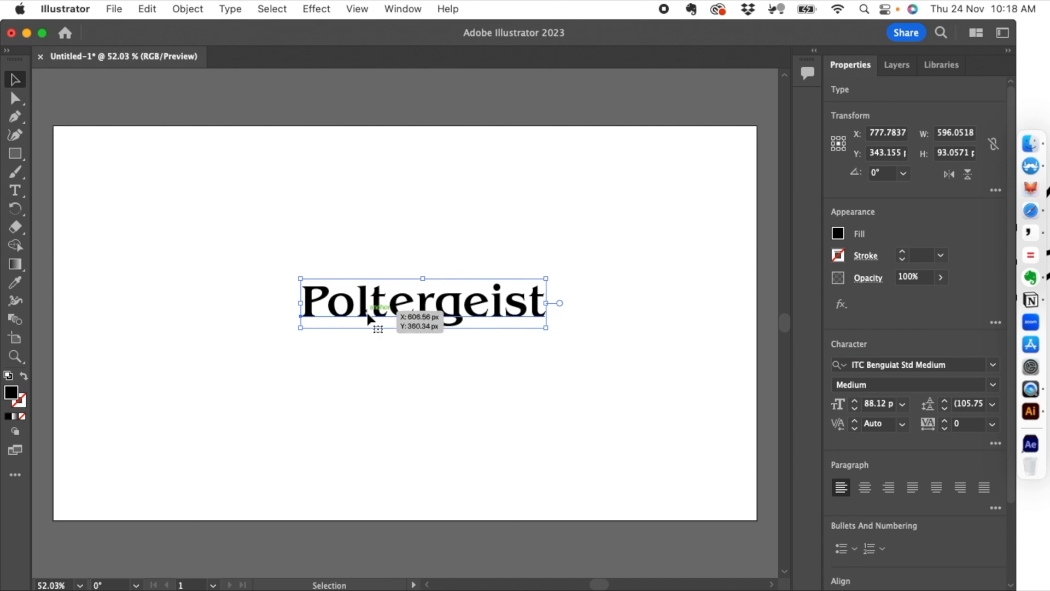
scroll(902, 464, down, 3)
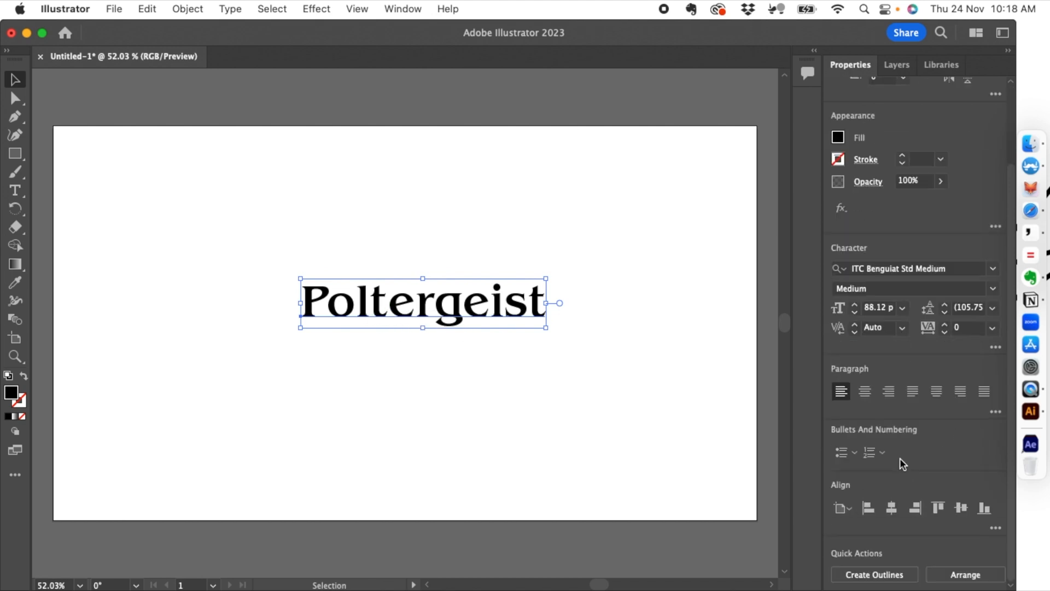
click(994, 348)
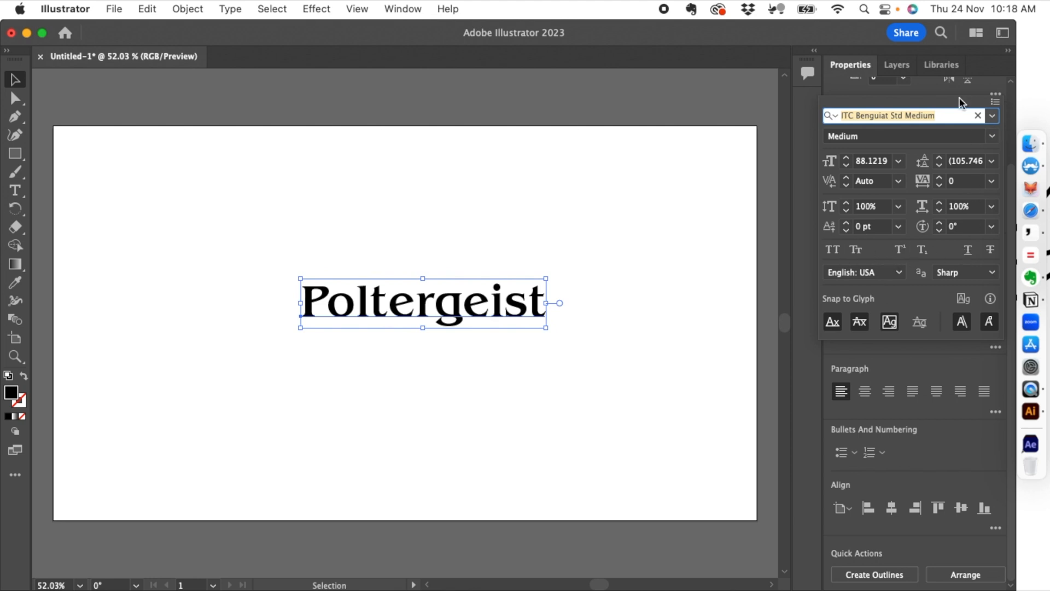
click(932, 362)
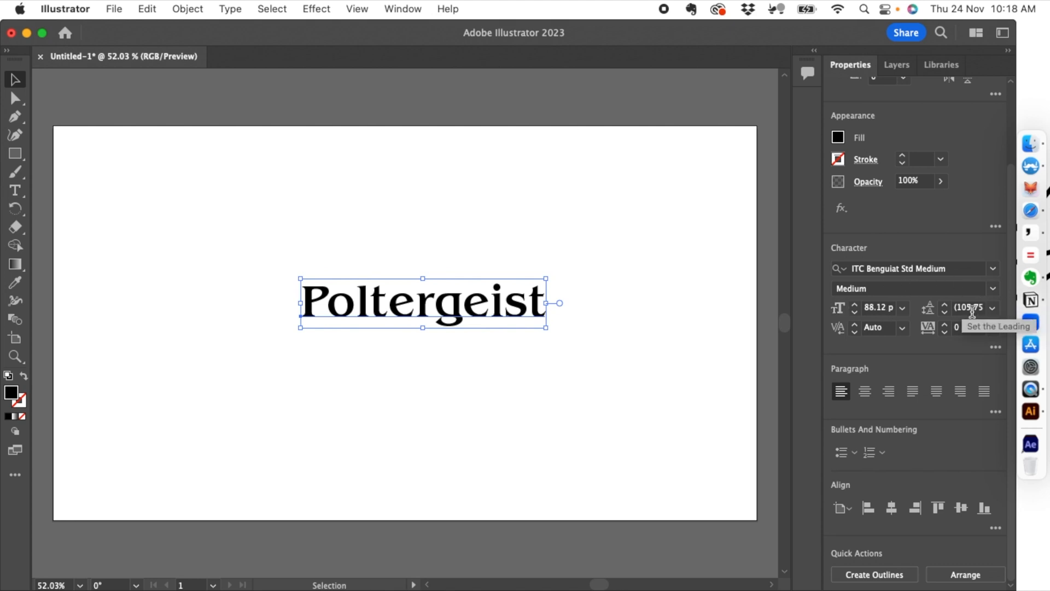
Step: Tighten the text's tracking to -83 and move the word closer to the artboard's centre
click(946, 332)
drag(947, 333, 948, 335)
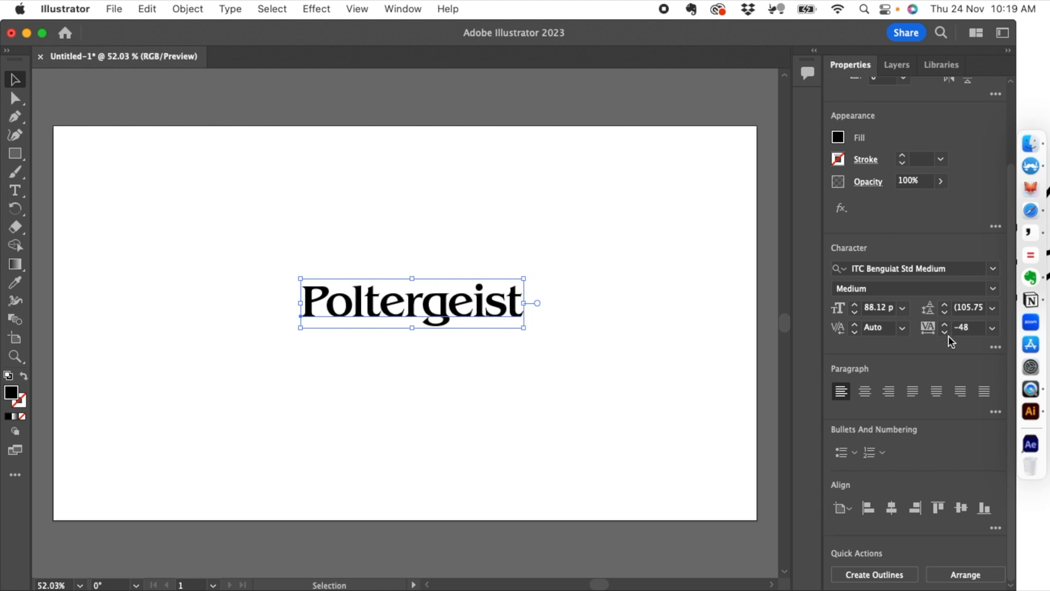
drag(947, 333, 947, 333)
click(274, 354)
drag(435, 287, 447, 298)
click(389, 382)
Step: Enlarge only the initial letter "P" of "Poltergeist" to a font size of 100 pt
click(391, 318)
double_click(336, 306)
key(cmd+a)
click(330, 309)
drag(323, 311, 333, 309)
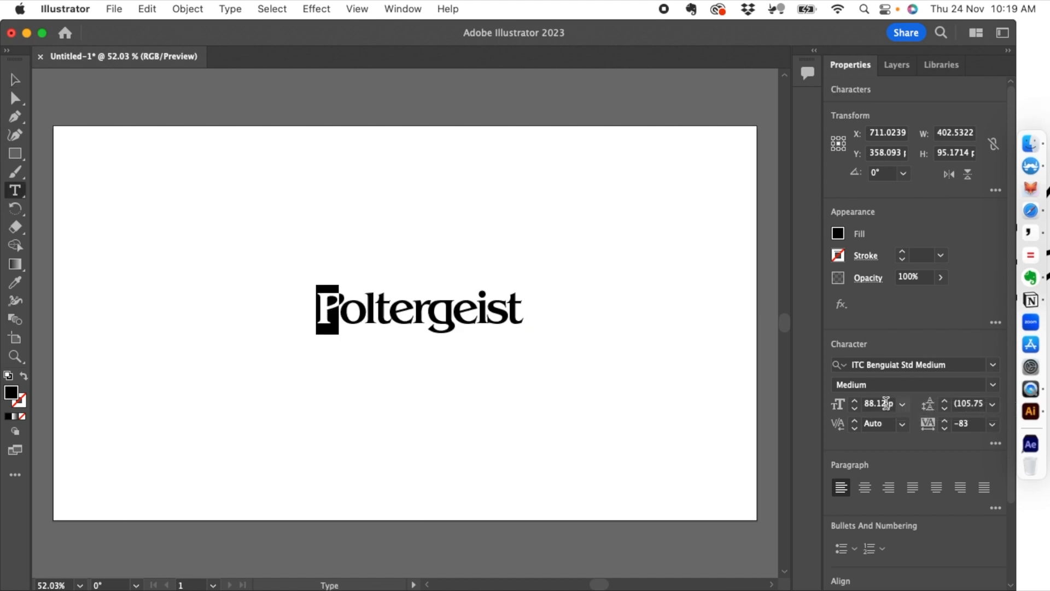
click(856, 404)
click(856, 403)
click(856, 403)
click(856, 404)
click(855, 404)
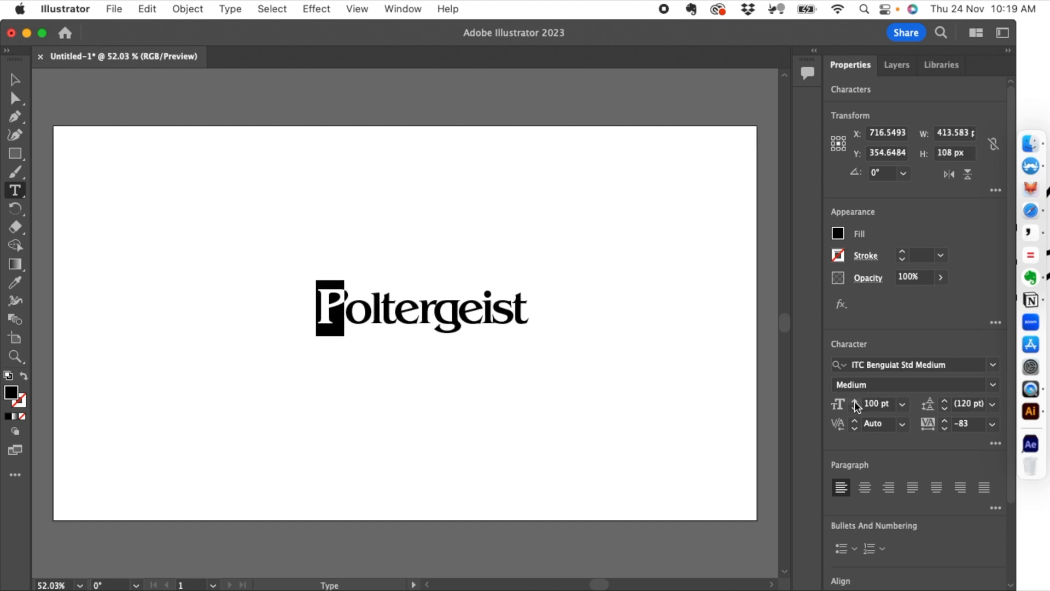
Step: Set the font size of the final letter "t" to 100 pt
click(517, 421)
drag(530, 306, 511, 307)
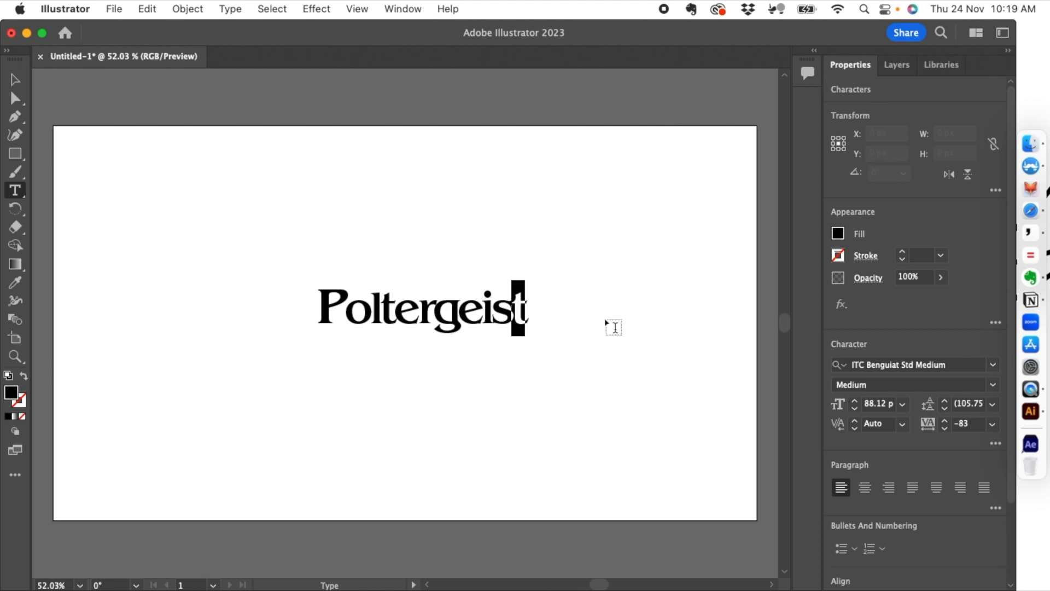
click(871, 403)
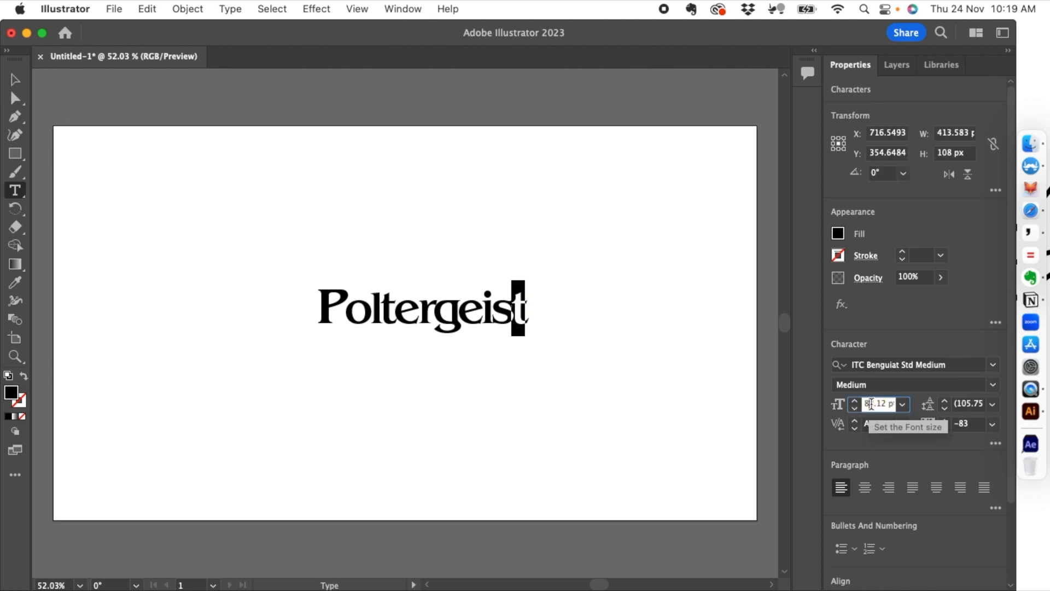
text(100)
key(Return)
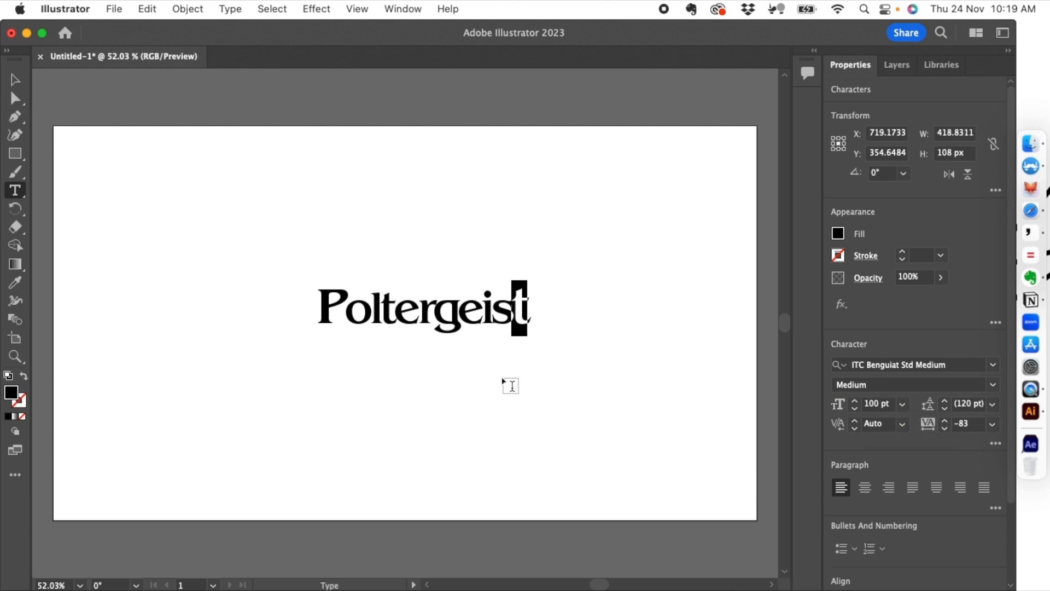
click(14, 81)
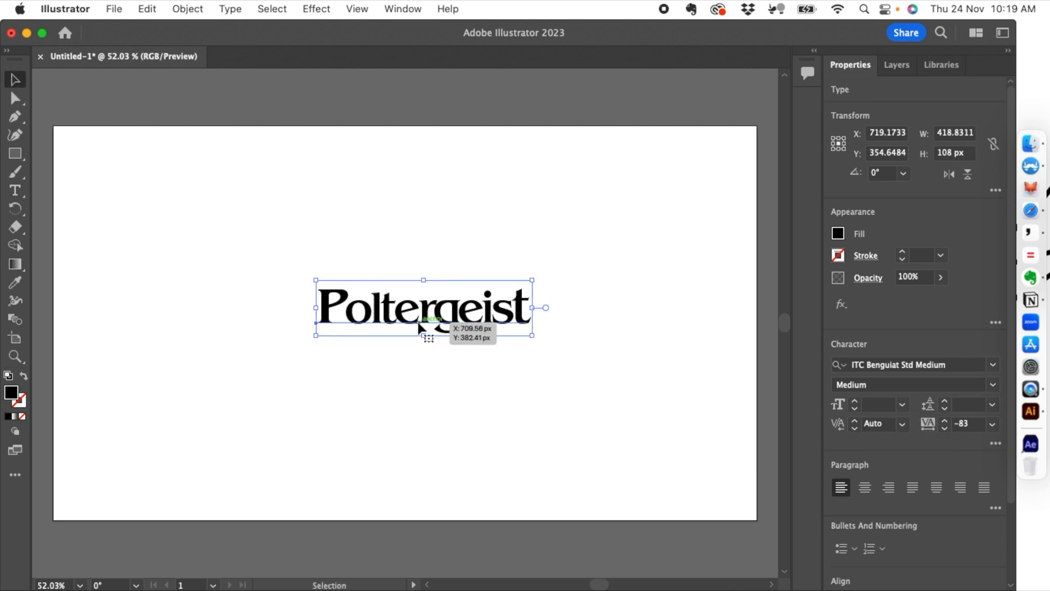
Step: Lower the initial letter "P" with a baseline shift of -13 pt
key(super+equal)
key(super+equal)
key(space)
drag(378, 328, 401, 308)
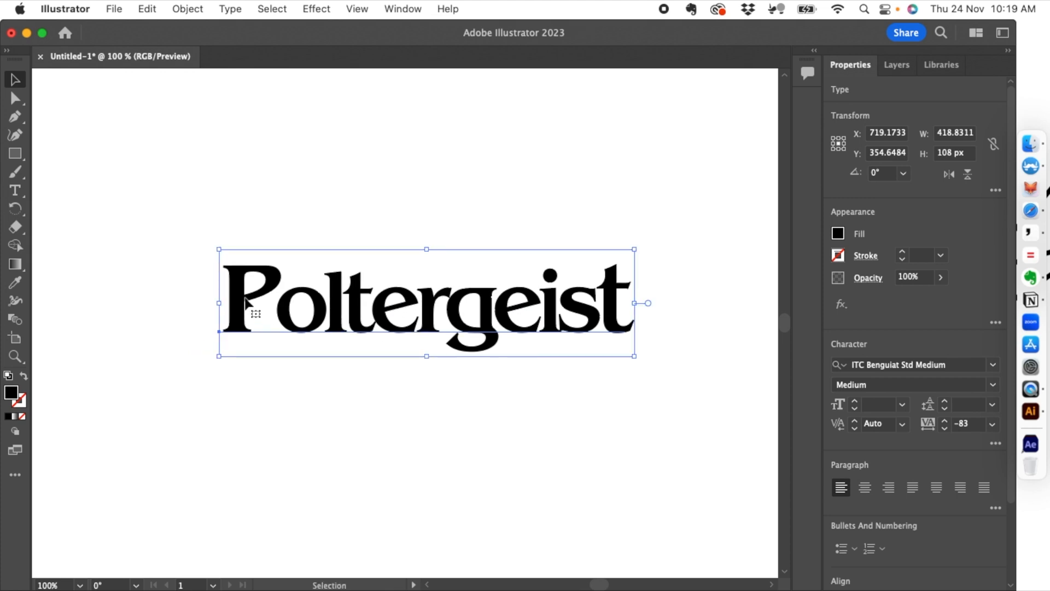
double_click(245, 303)
double_click(241, 294)
click(260, 291)
drag(263, 292, 228, 293)
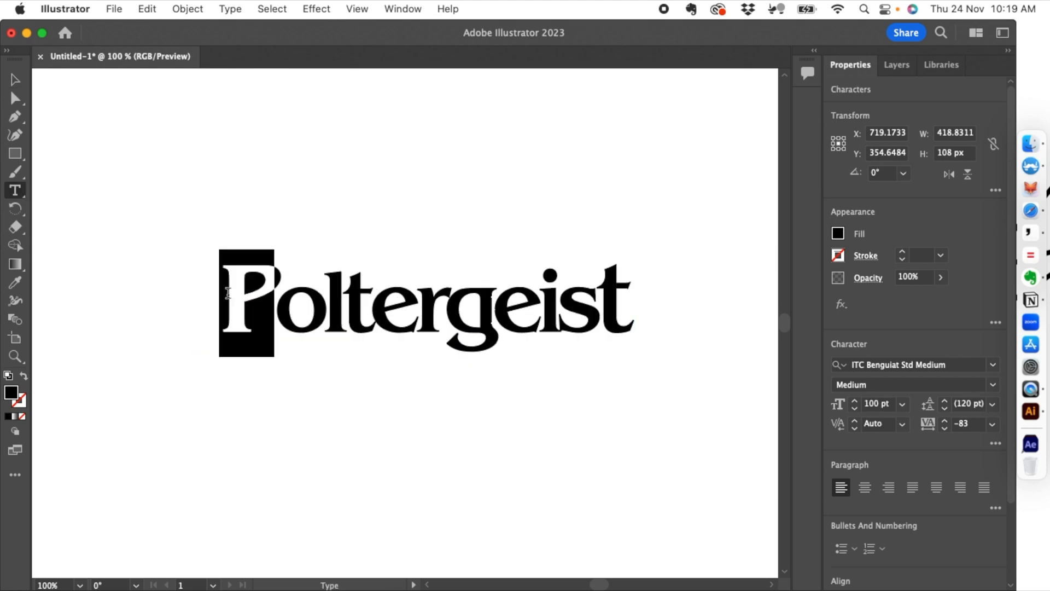
click(996, 443)
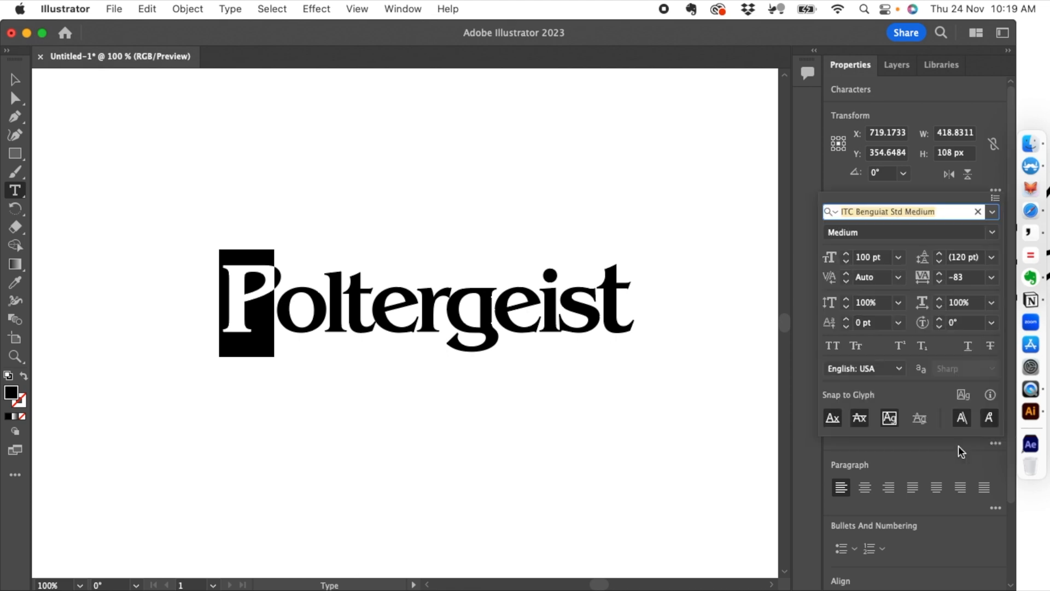
click(846, 326)
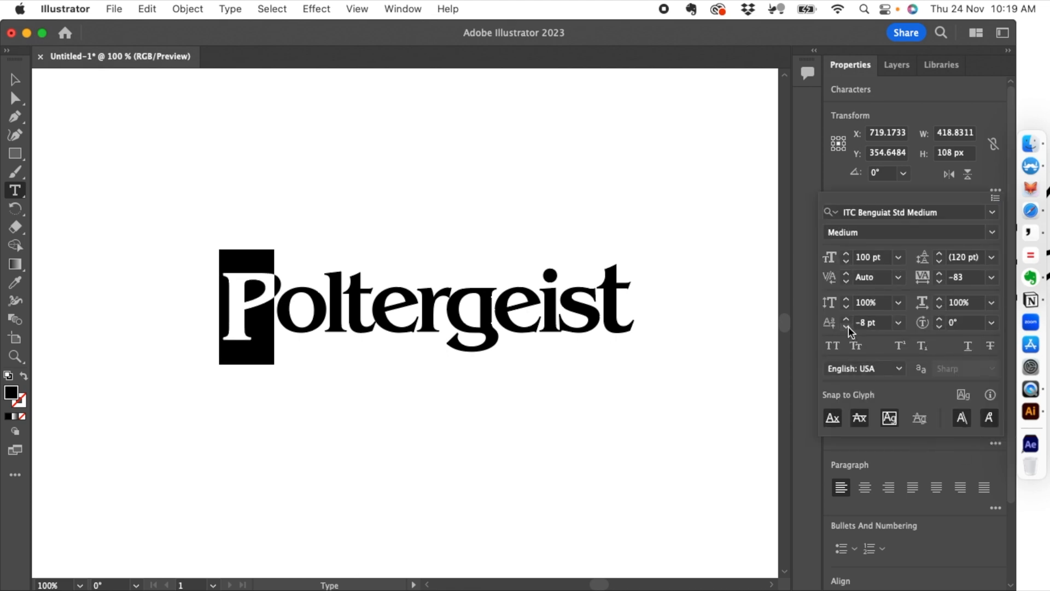
click(846, 326)
click(846, 327)
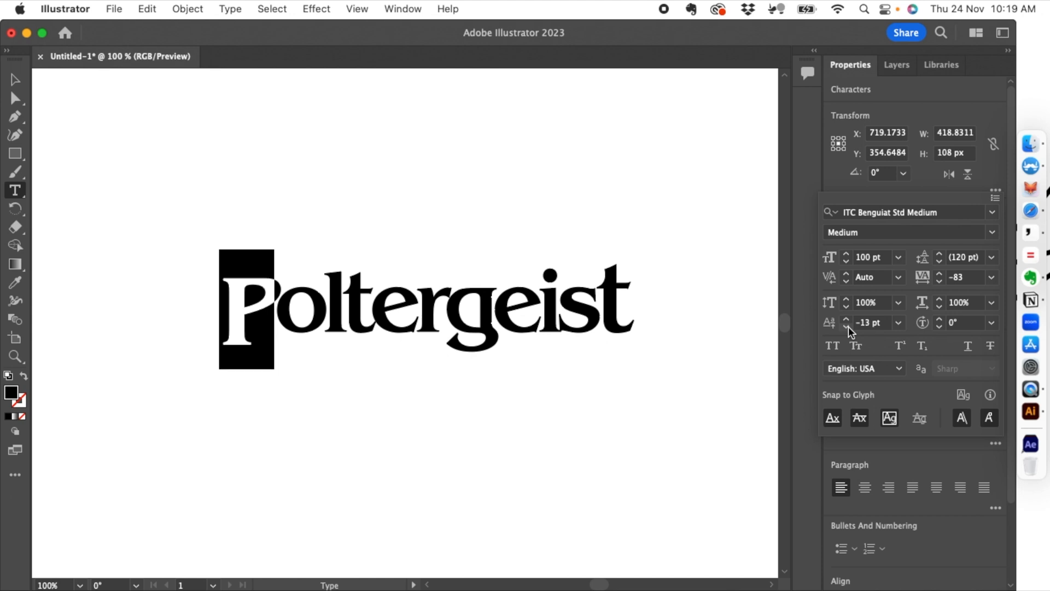
Step: Lower the final letter "t" with a baseline shift of -18 pt
double_click(607, 306)
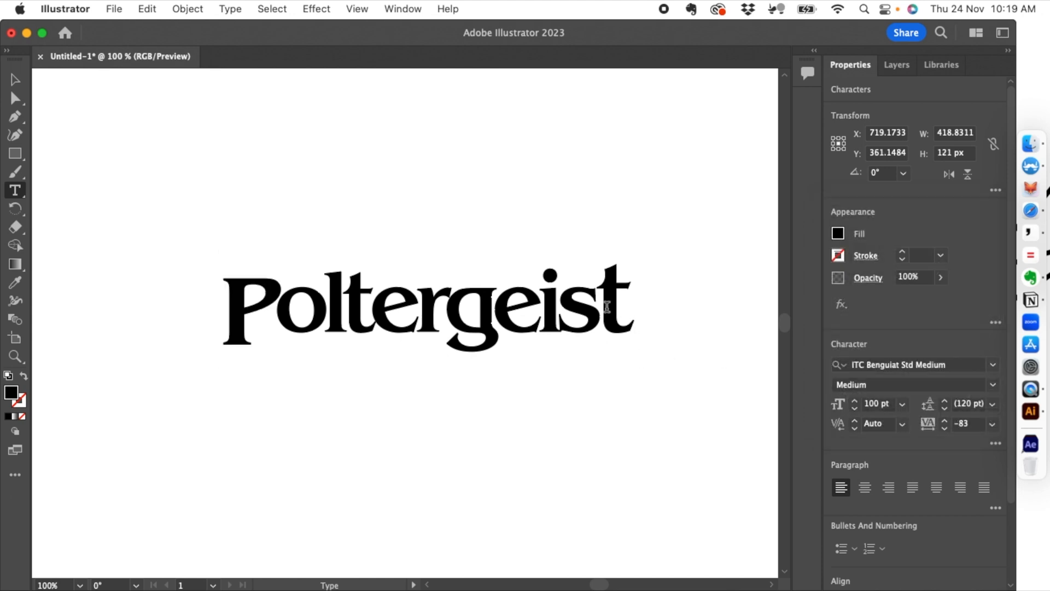
click(613, 305)
drag(614, 304, 605, 304)
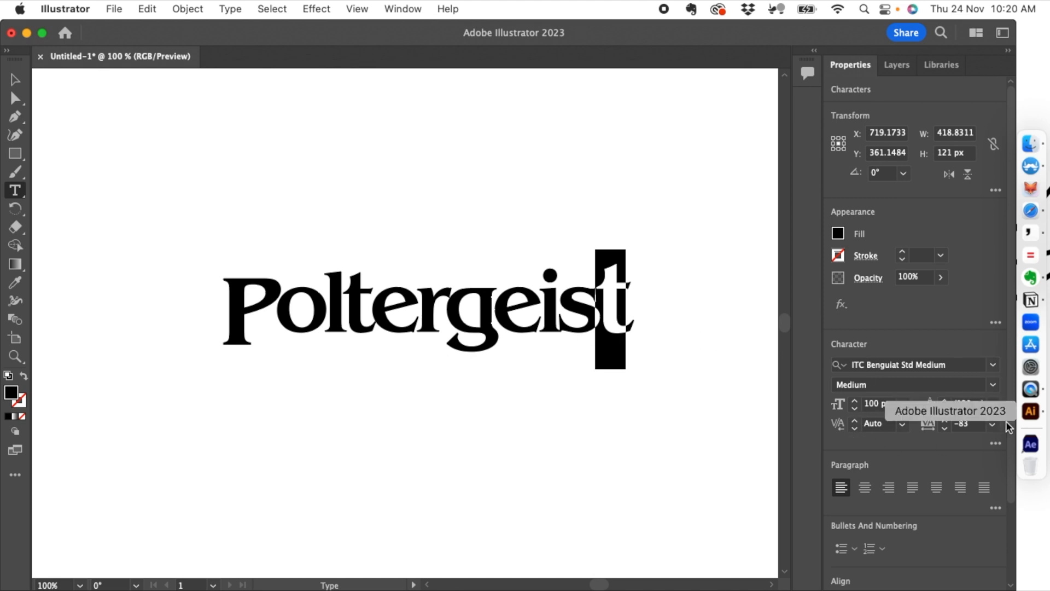
click(995, 444)
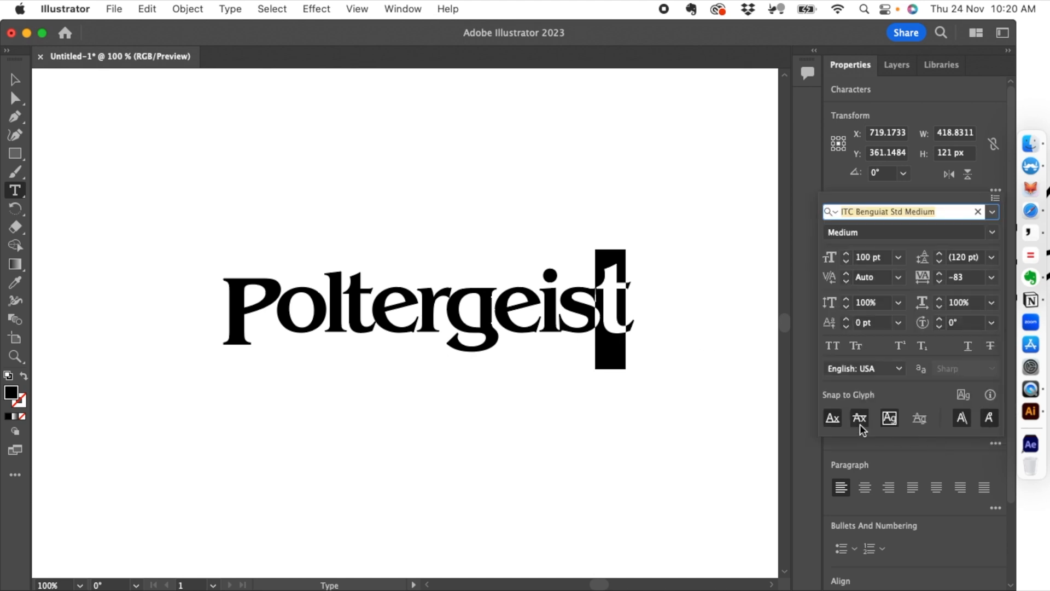
click(846, 327)
click(846, 327)
click(846, 327)
click(846, 327)
click(846, 327)
click(846, 328)
click(846, 329)
click(846, 328)
click(846, 328)
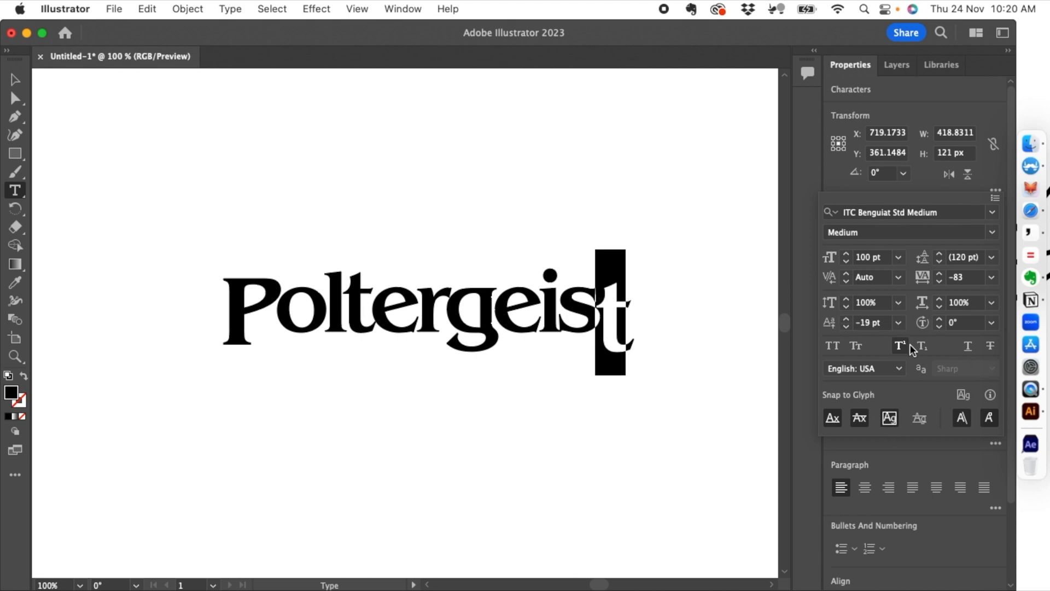
click(846, 320)
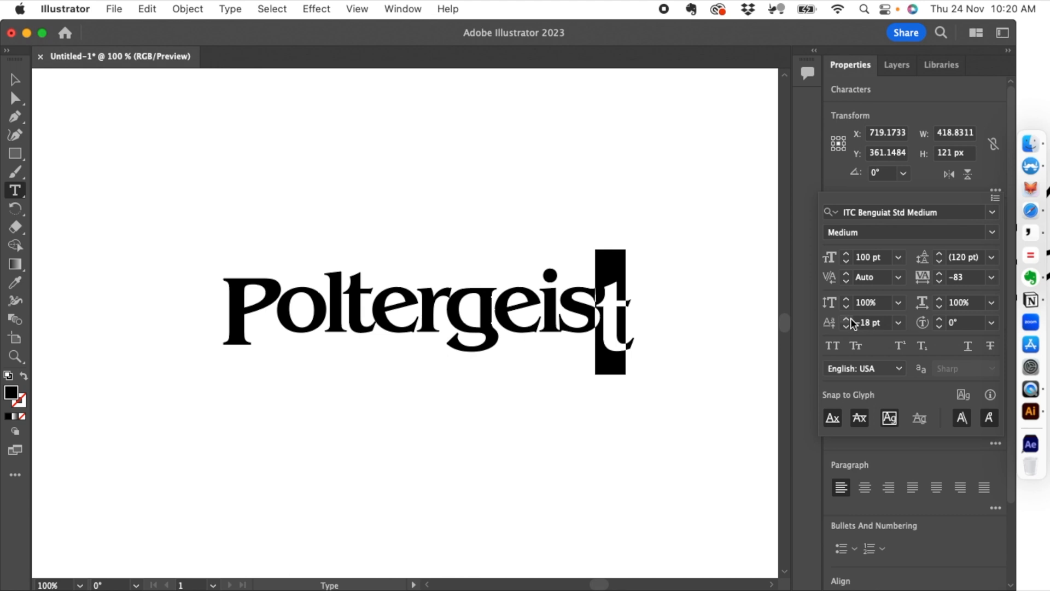
click(583, 453)
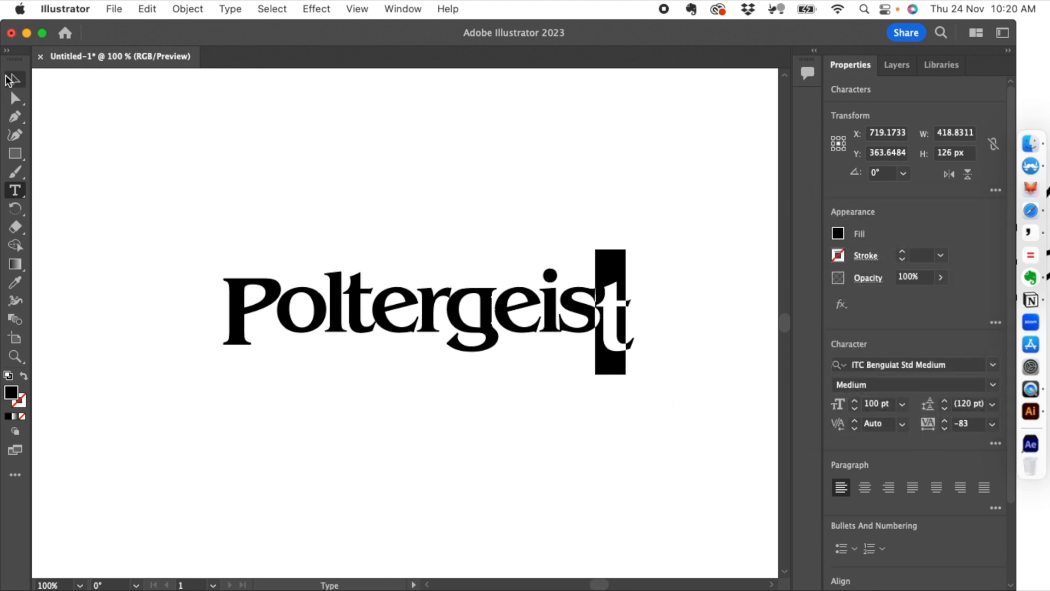
Step: Finish editing the title text and move the whole title slightly to the right, to about X 733 px
key(Escape)
click(234, 159)
drag(349, 286, 358, 287)
click(280, 174)
drag(301, 308, 307, 308)
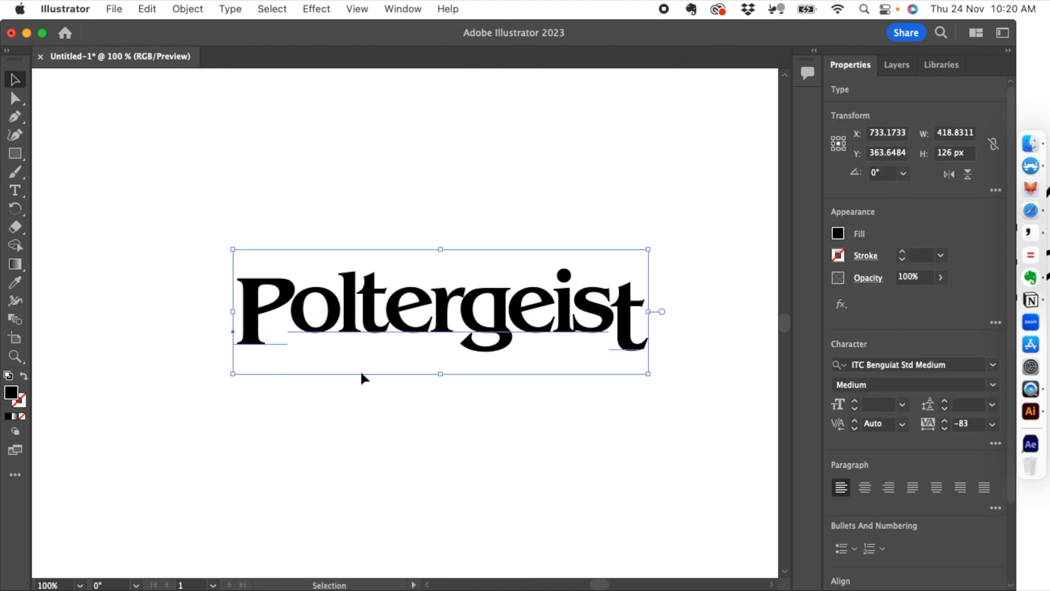
Step: Expand the "Poltergeist" text into outlines, with both Object and Fill included
click(333, 410)
click(325, 319)
click(178, 8)
click(219, 218)
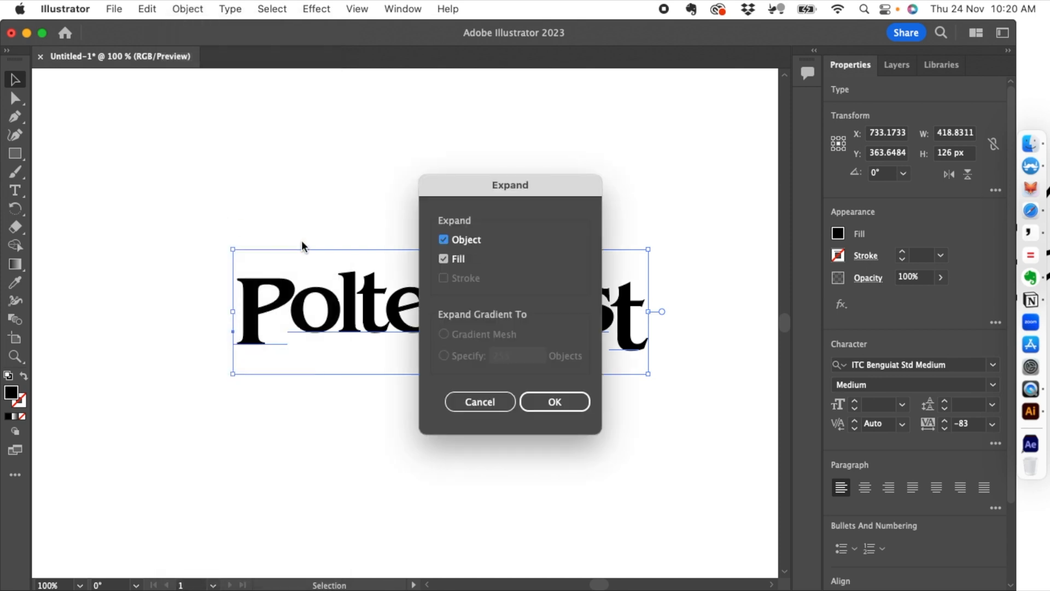
click(556, 404)
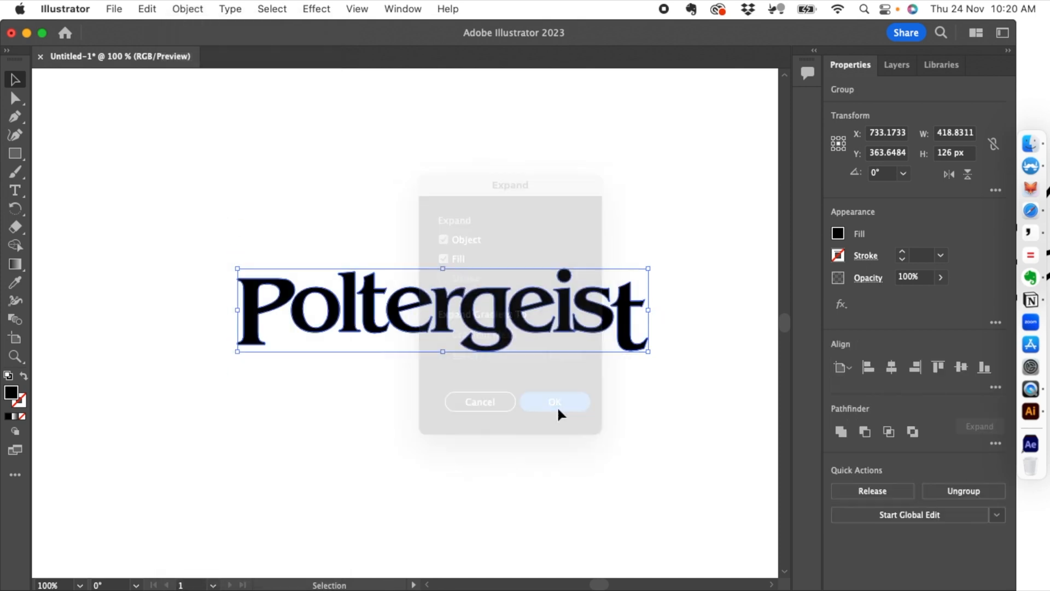
Step: Select all anchor points of the expanded "Poltergeist" lettering with the Direct Selection tool and copy its paths
click(353, 440)
click(276, 311)
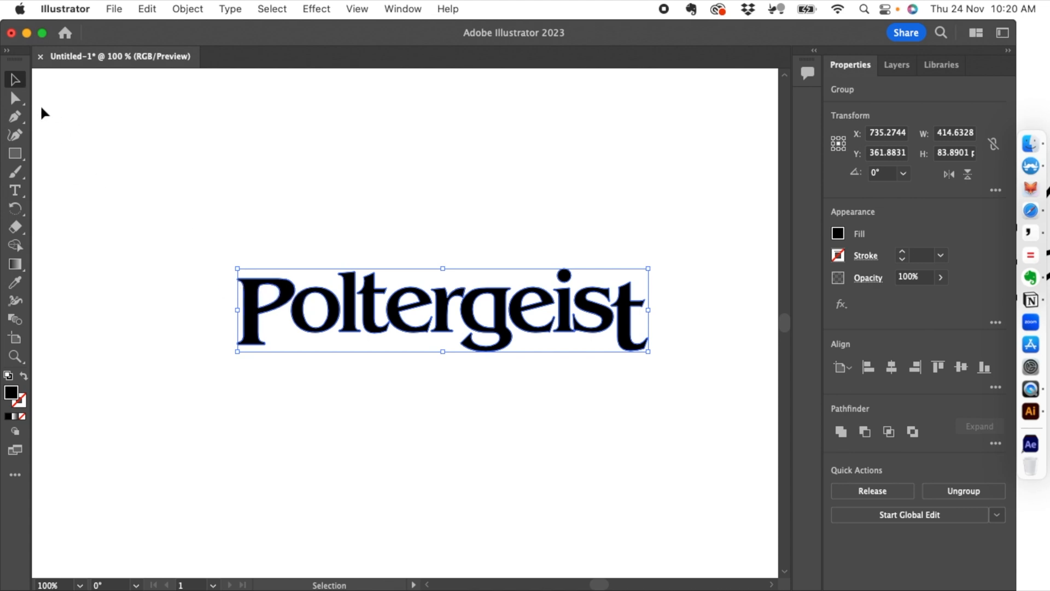
click(15, 98)
drag(181, 213, 681, 394)
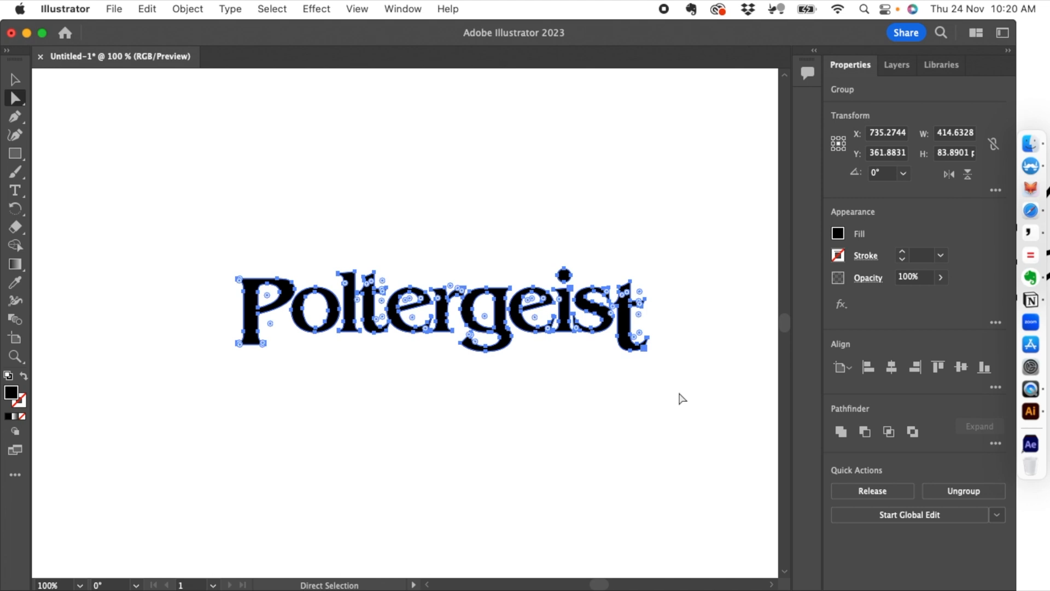
key(v)
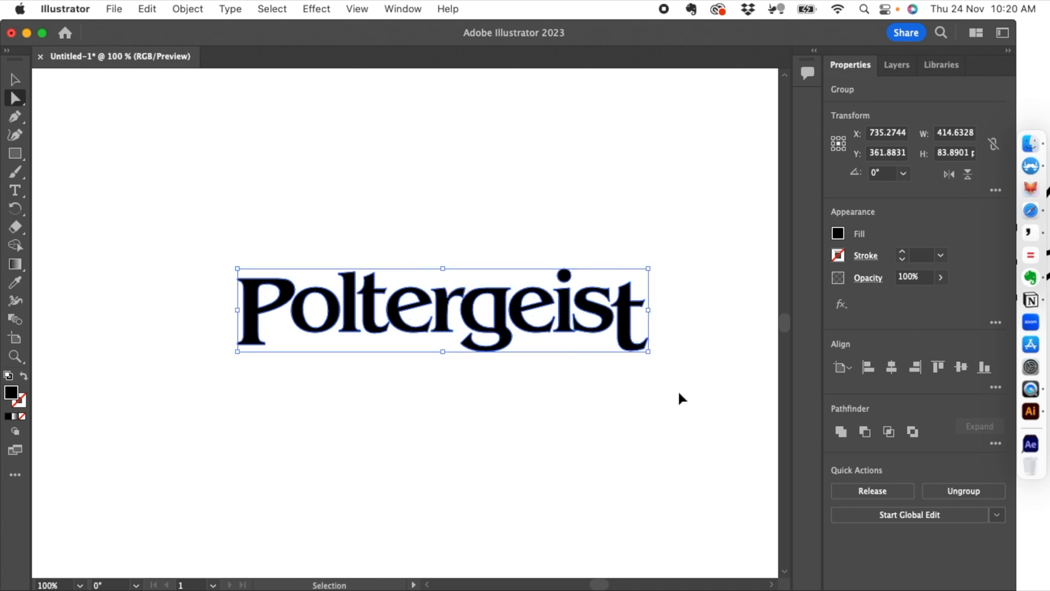
key(a)
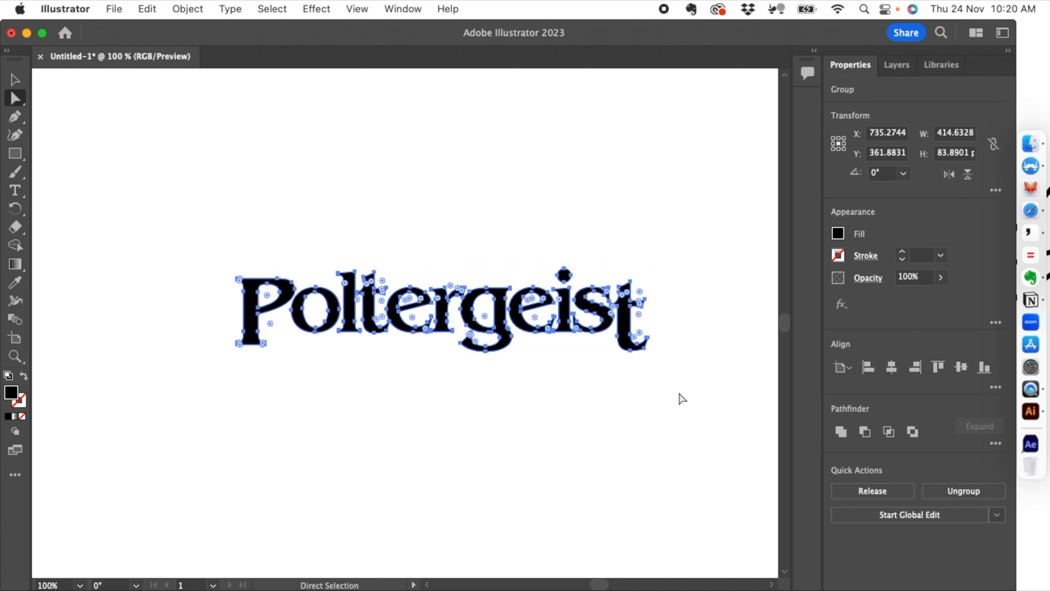
Step: Switch to After Effects and create a new composition with the HD 1920x1080 24 fps preset
click(1030, 443)
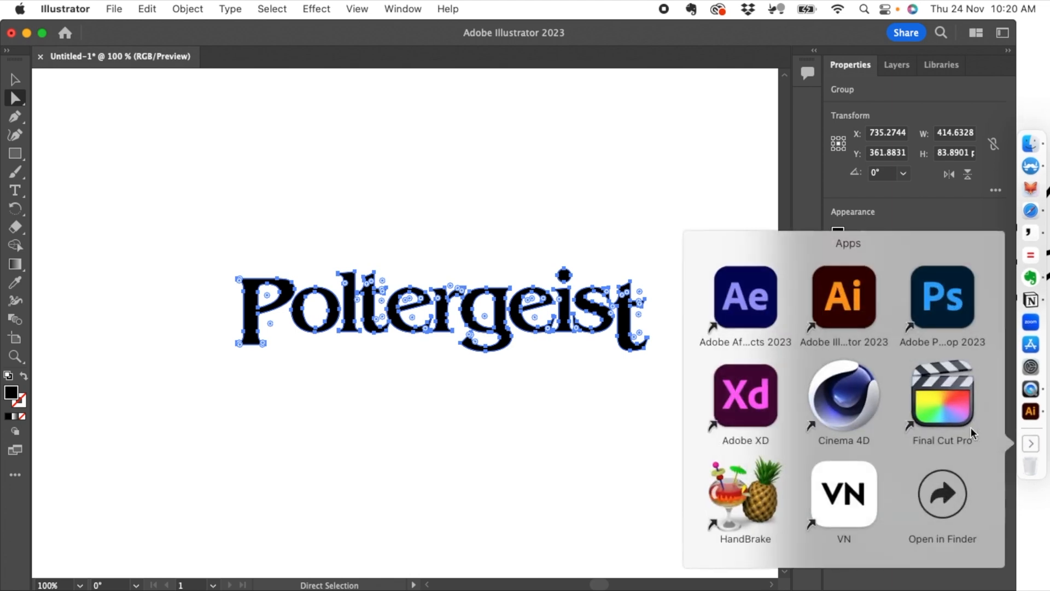
click(768, 300)
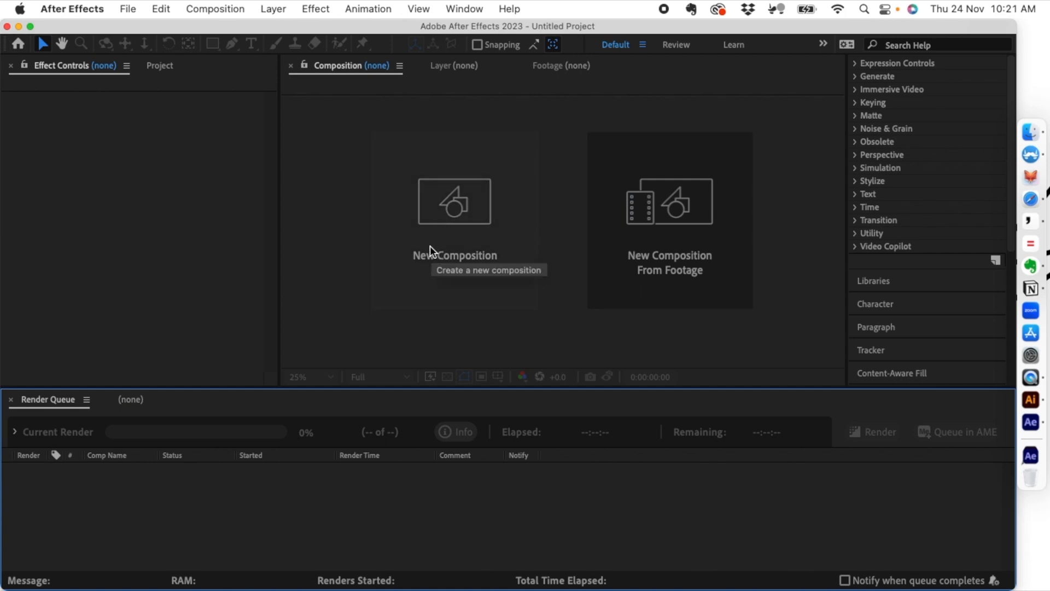
click(430, 245)
click(438, 173)
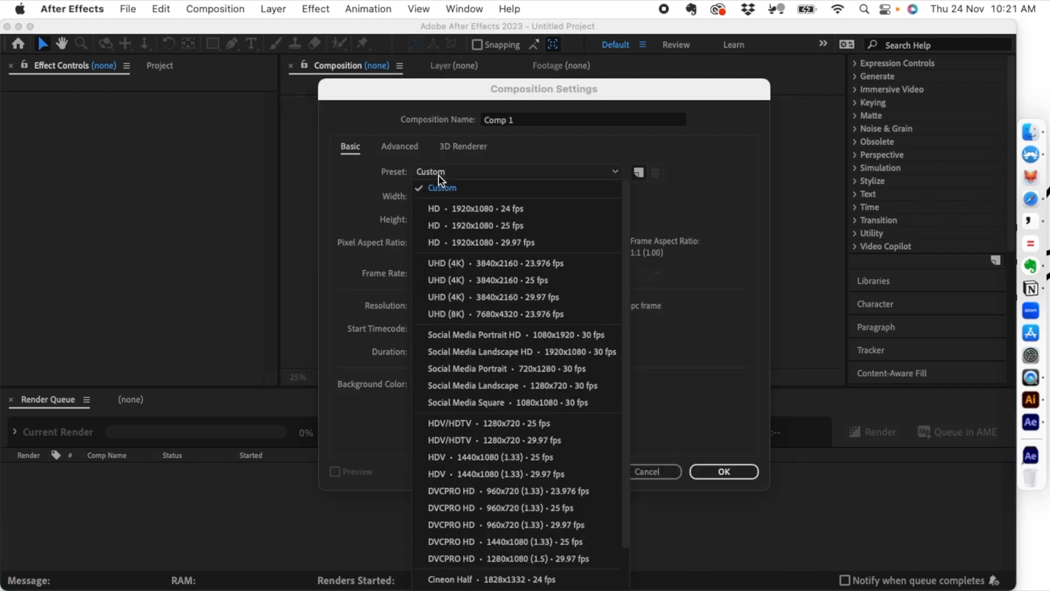
click(440, 208)
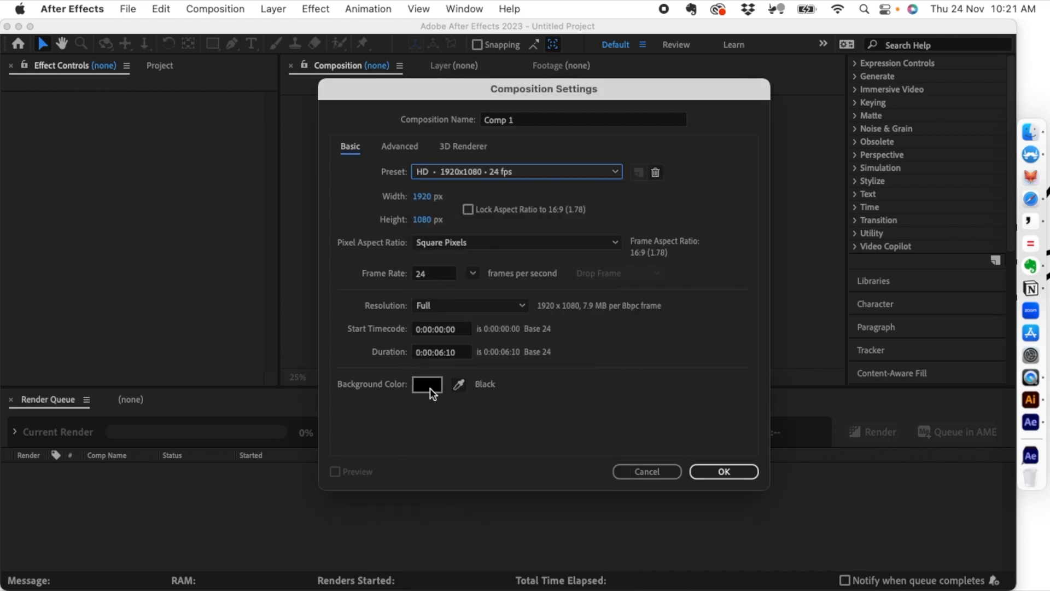
click(706, 466)
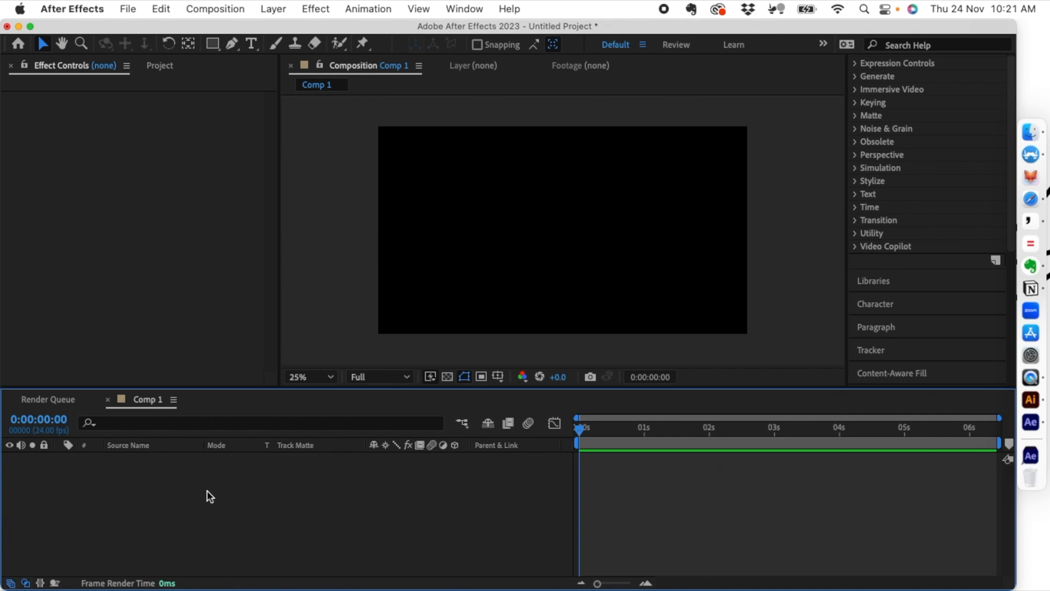
Step: Create a 1920 x 1080 px white solid (FFFFFF) and paste the copied "Poltergeist" paths onto it as masks
click(273, 8)
mouse_move(295, 35)
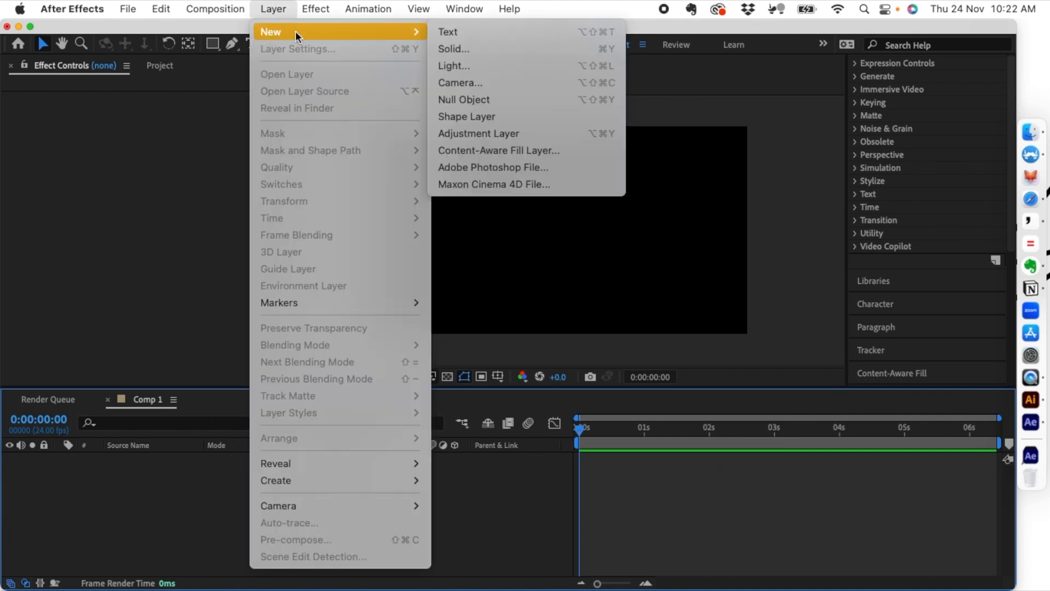
click(474, 46)
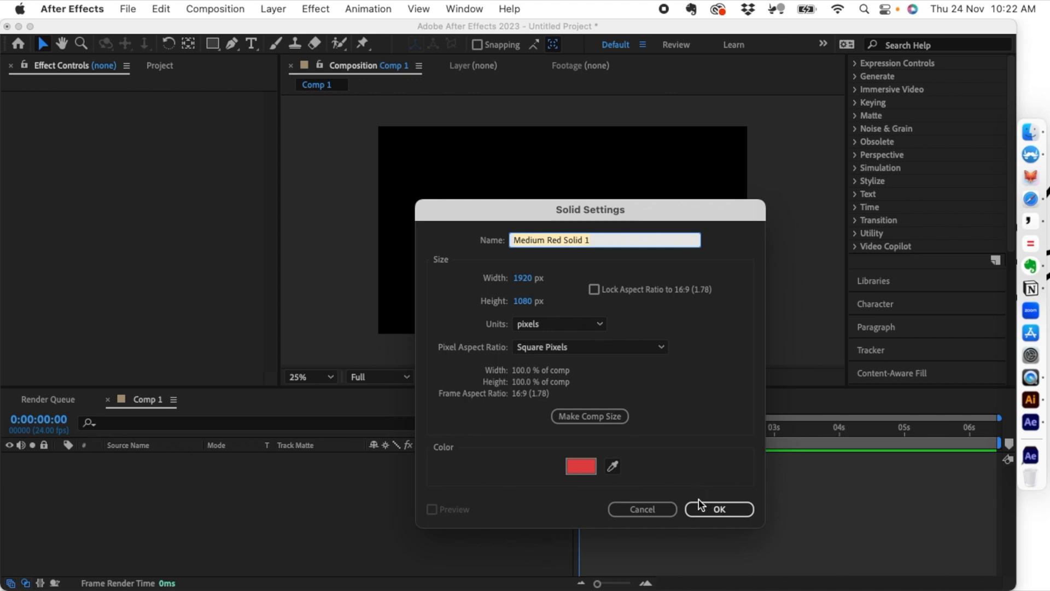
click(582, 468)
text(FFFFFF)
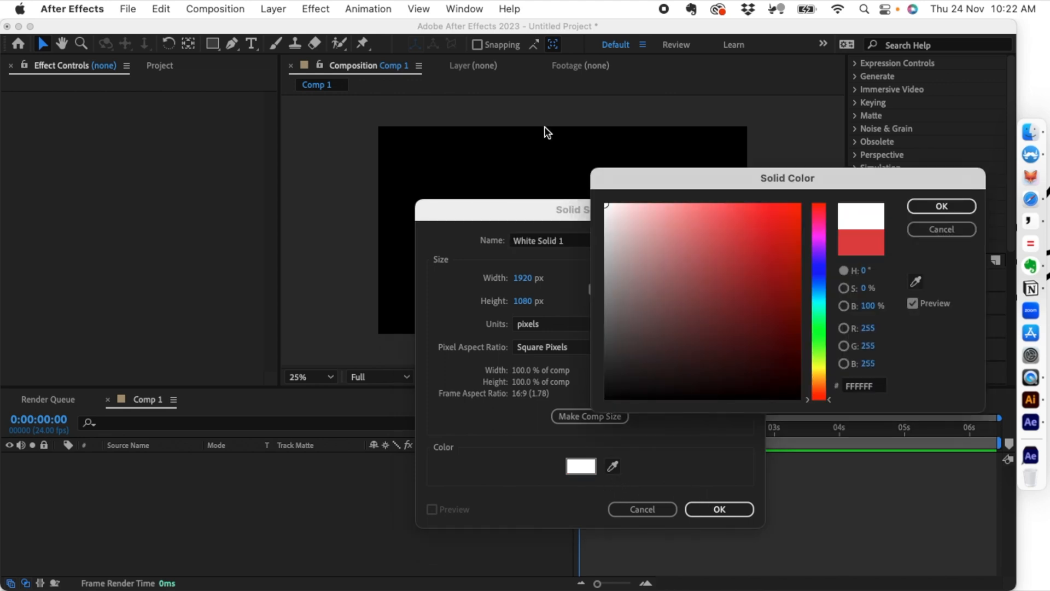
click(911, 207)
click(692, 507)
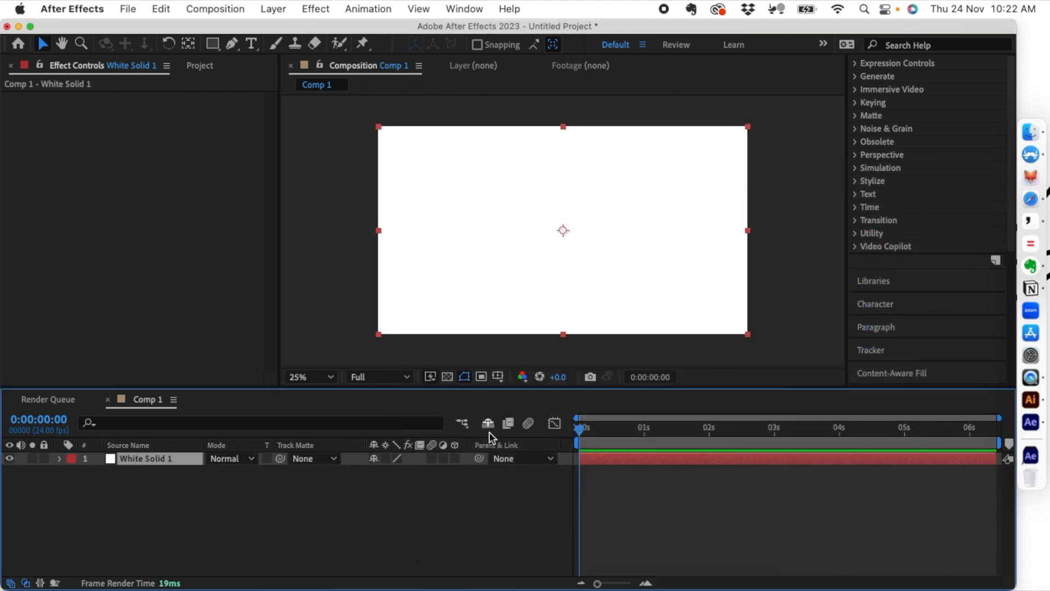
key(Delete)
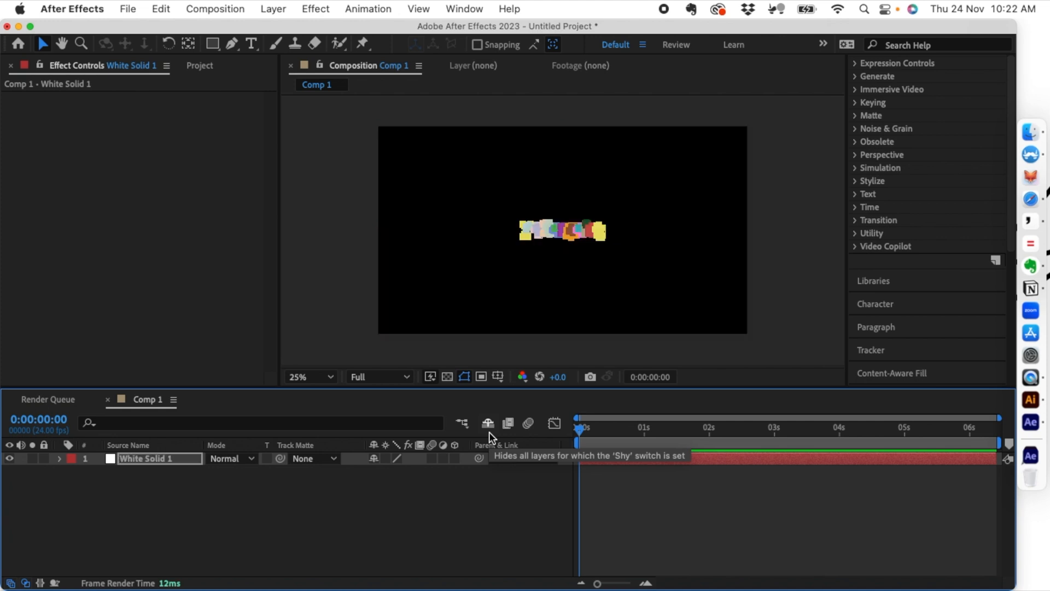
click(403, 530)
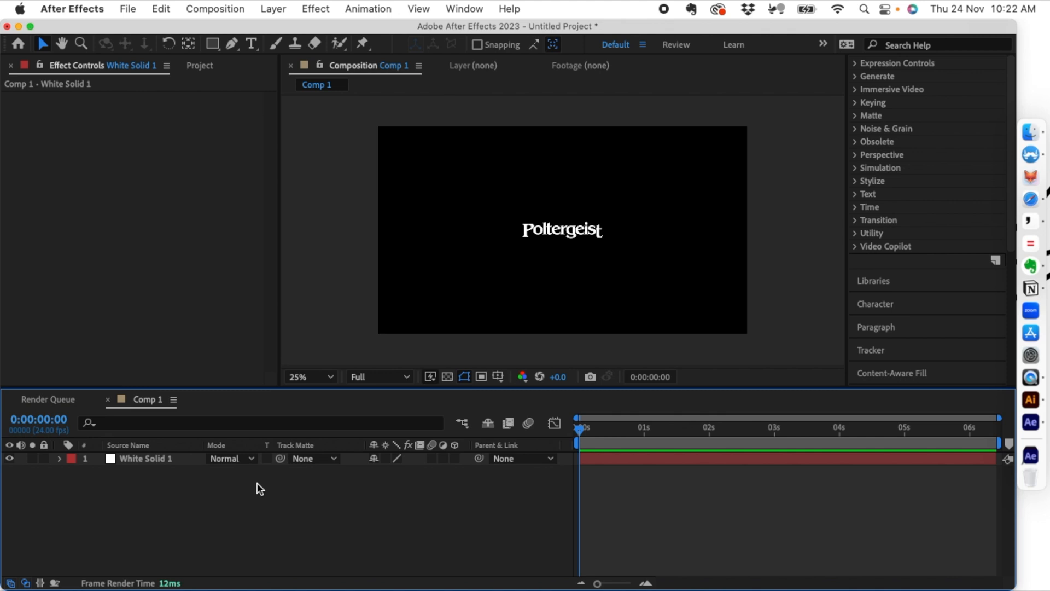
Step: Switch to Safari and search the web for "videocopilot.net saber"
click(1030, 199)
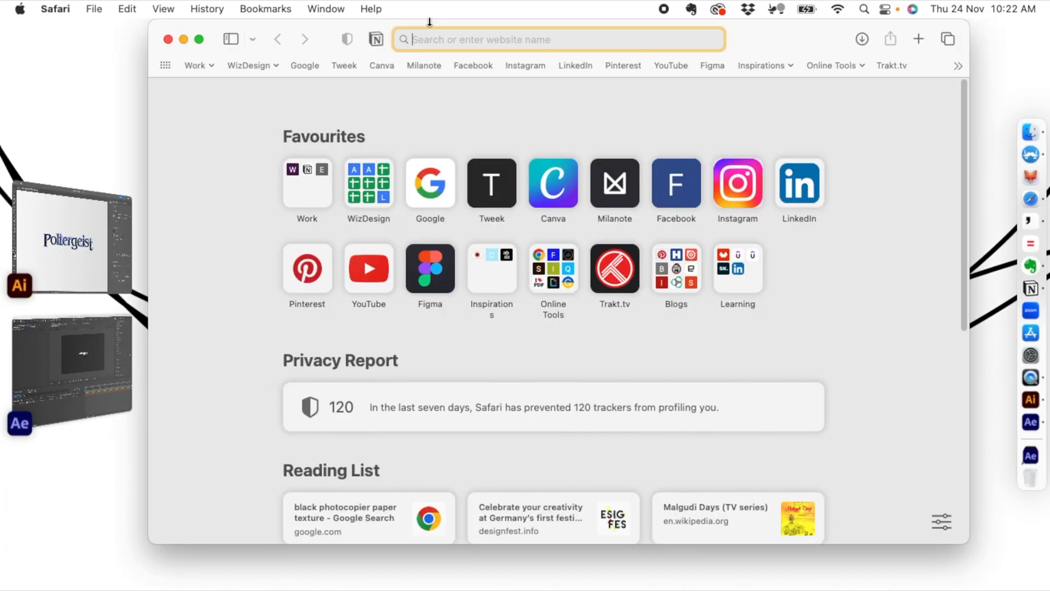
text(videoci)
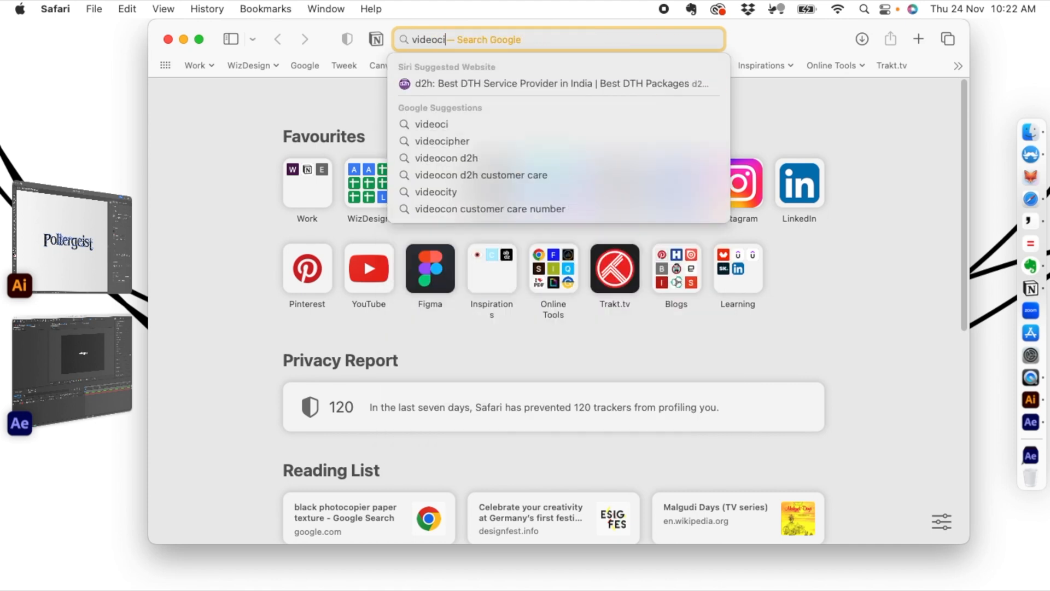
key(BackSpace)
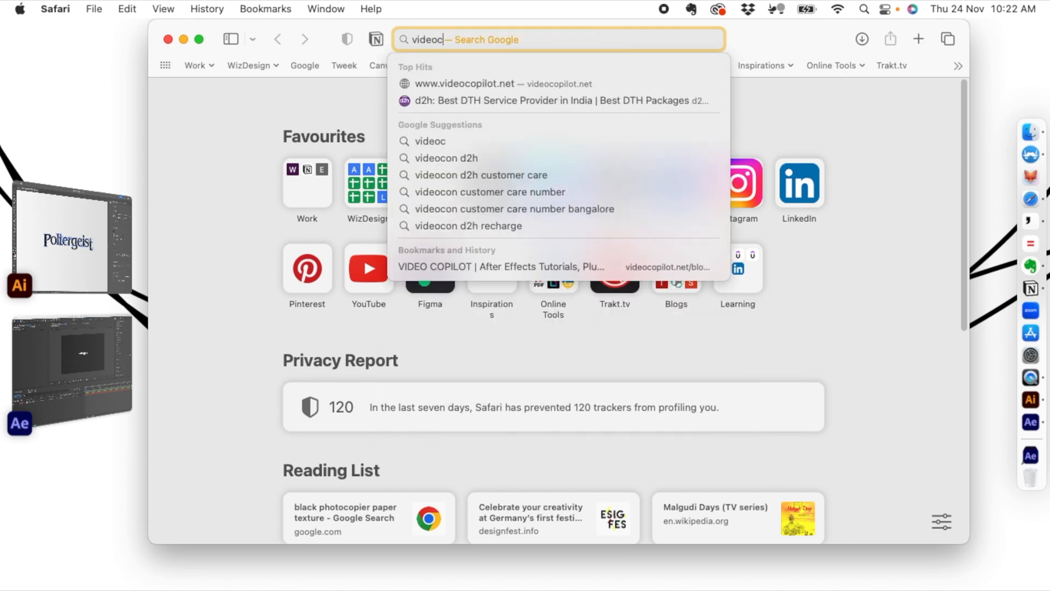
text(opilot.)
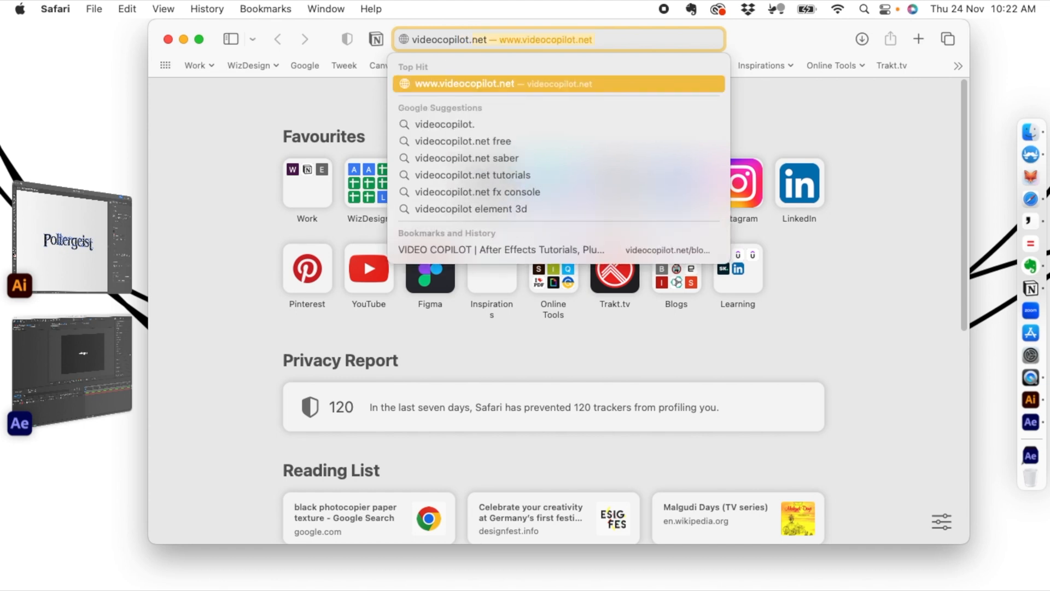
text(net s)
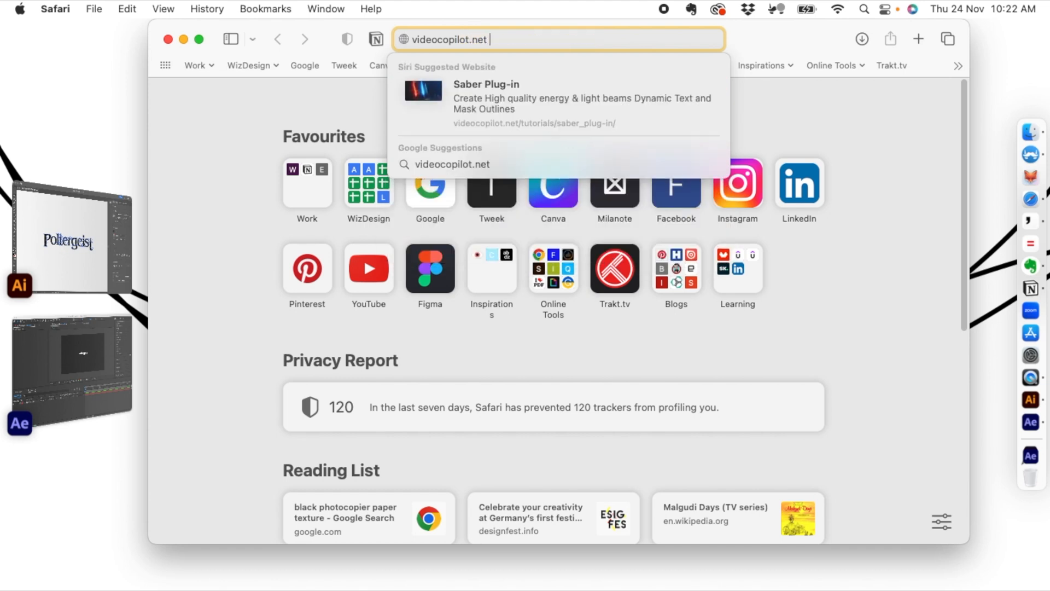
text(aber)
key(Return)
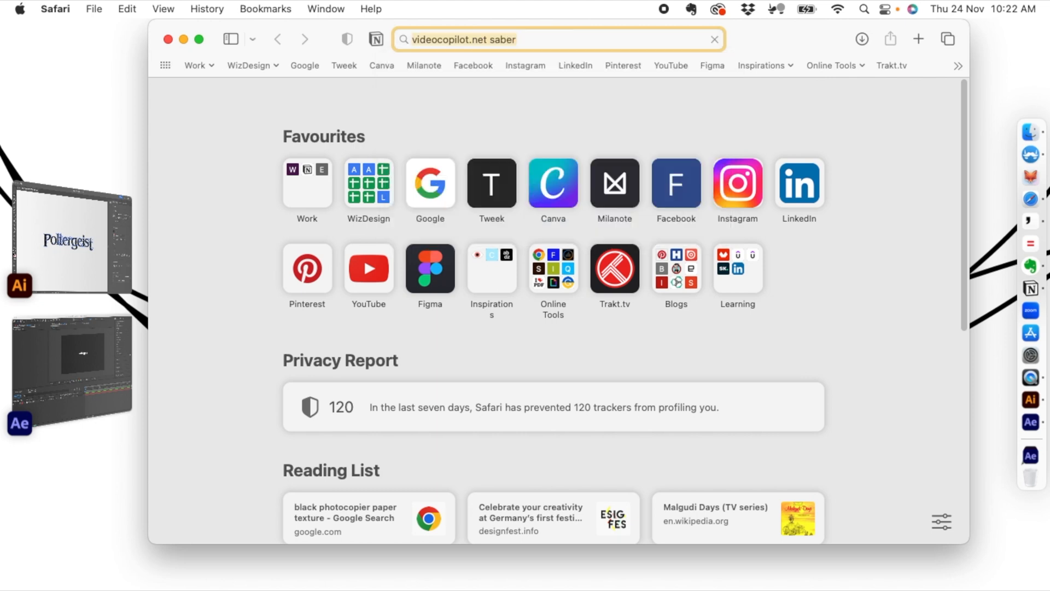
Step: Open Video Copilot's free Saber plug-in page and look through it for the download options
click(278, 244)
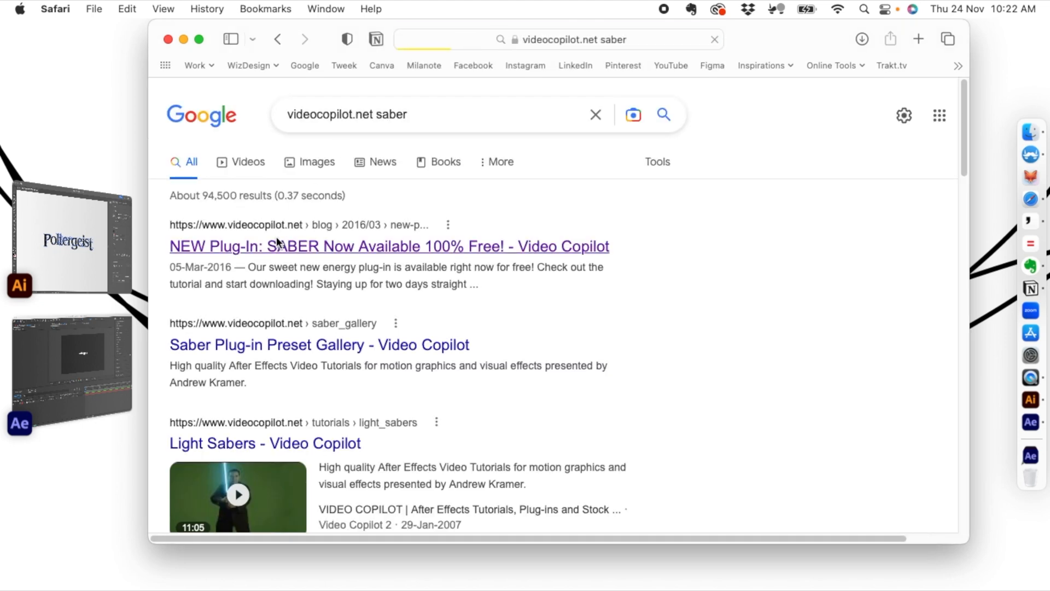
scroll(625, 264, down, 10)
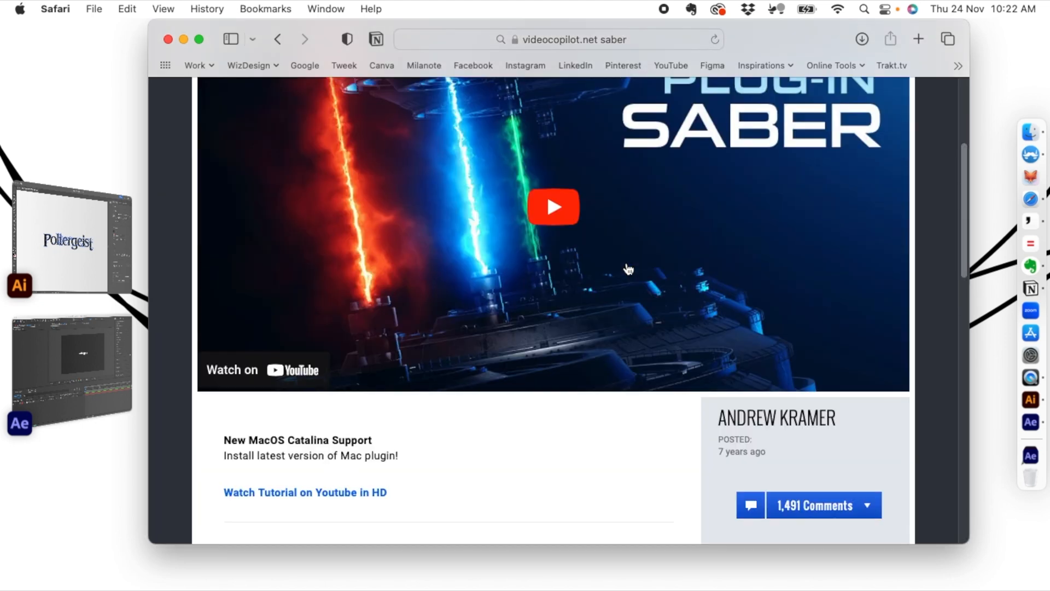
scroll(628, 267, down, 5)
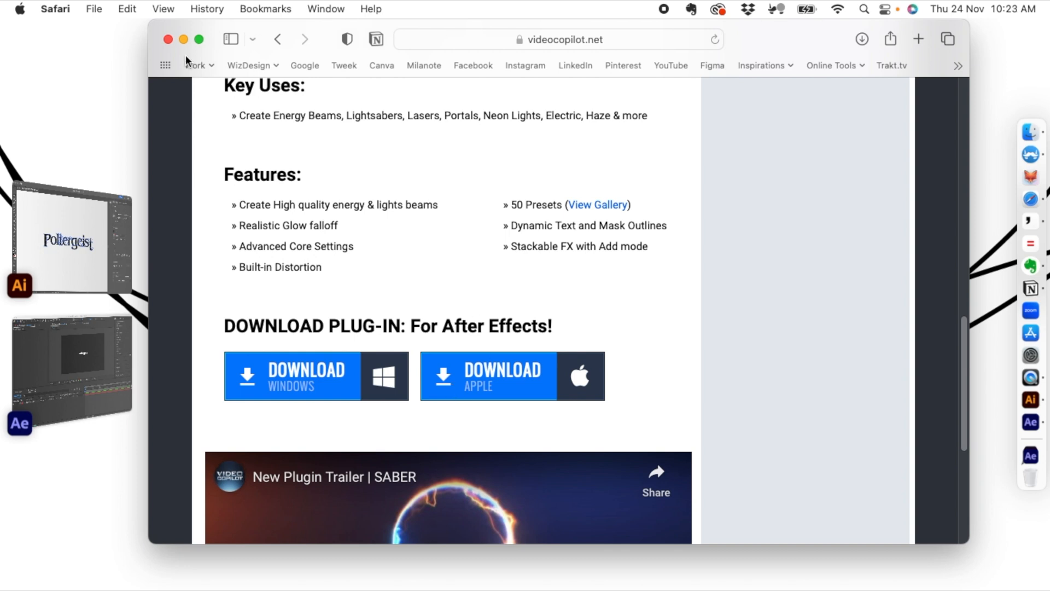
click(168, 39)
Step: Return to After Effects and apply the Video Copilot Saber effect to the white solid layer
click(103, 325)
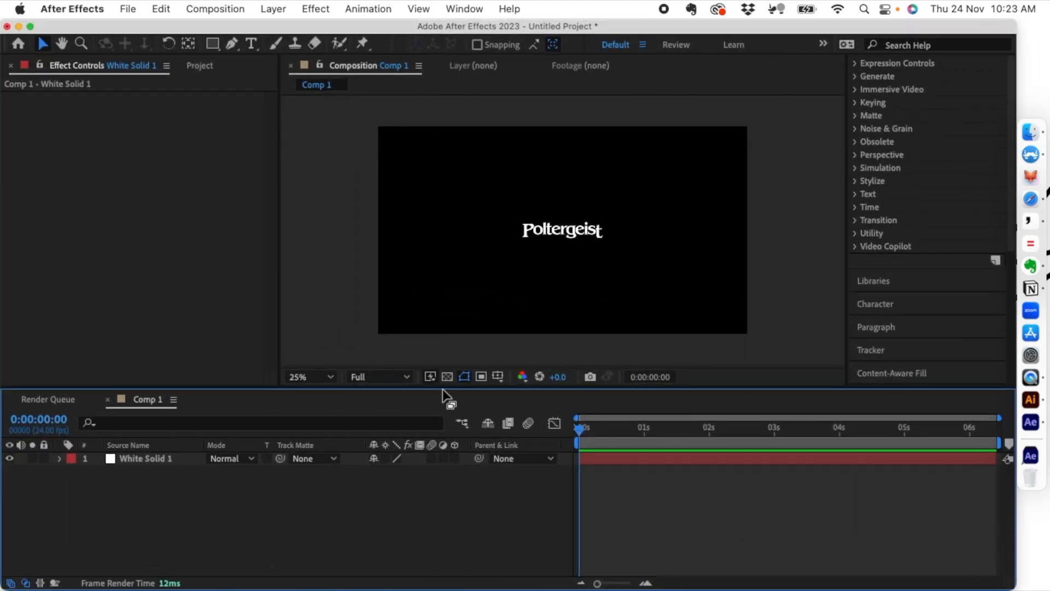
click(126, 455)
click(186, 473)
click(171, 463)
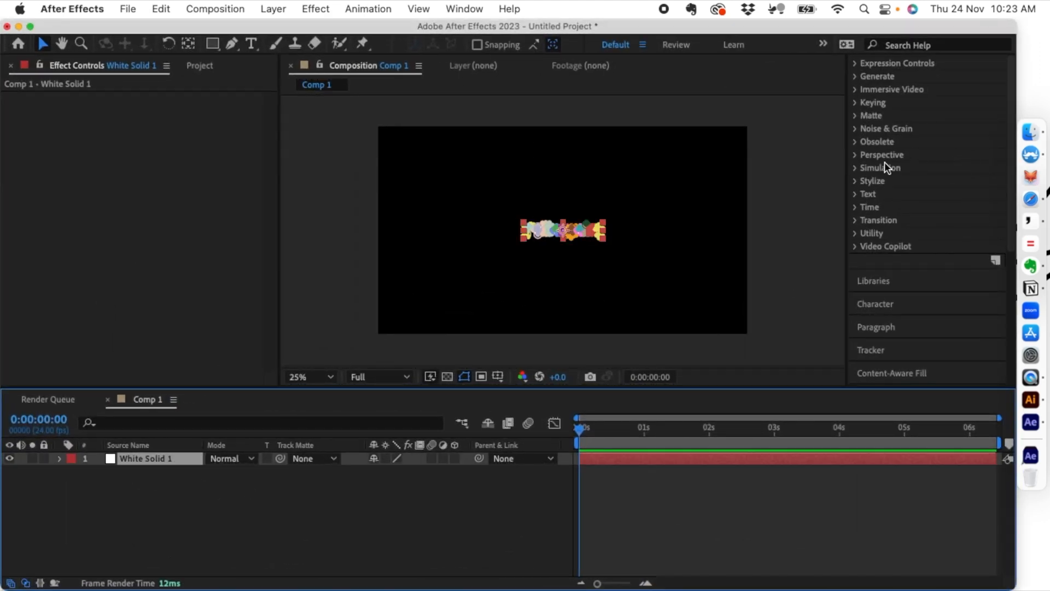
scroll(884, 162, up, 5)
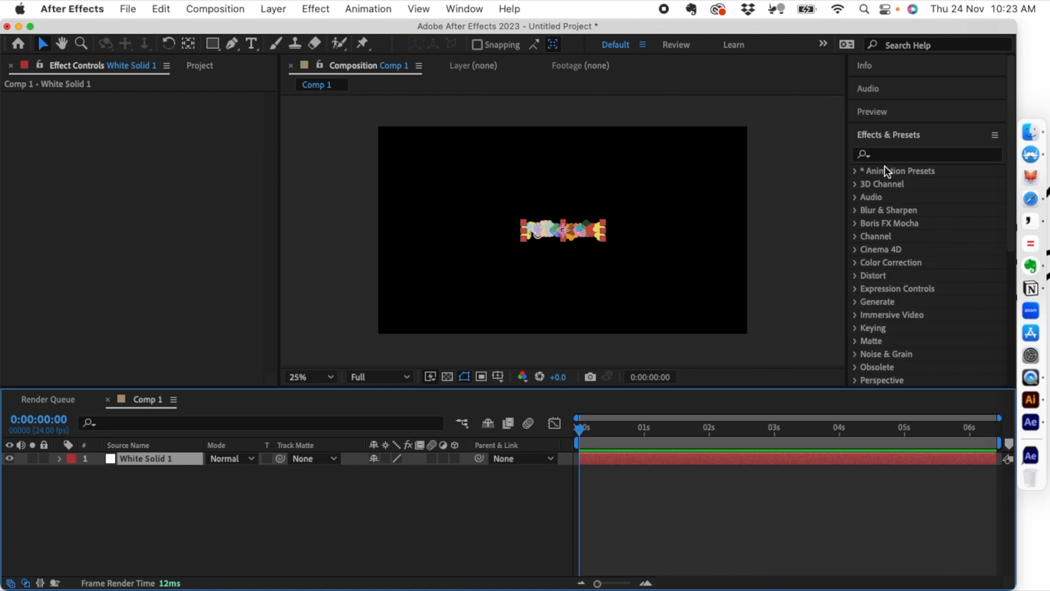
click(920, 154)
text(saber)
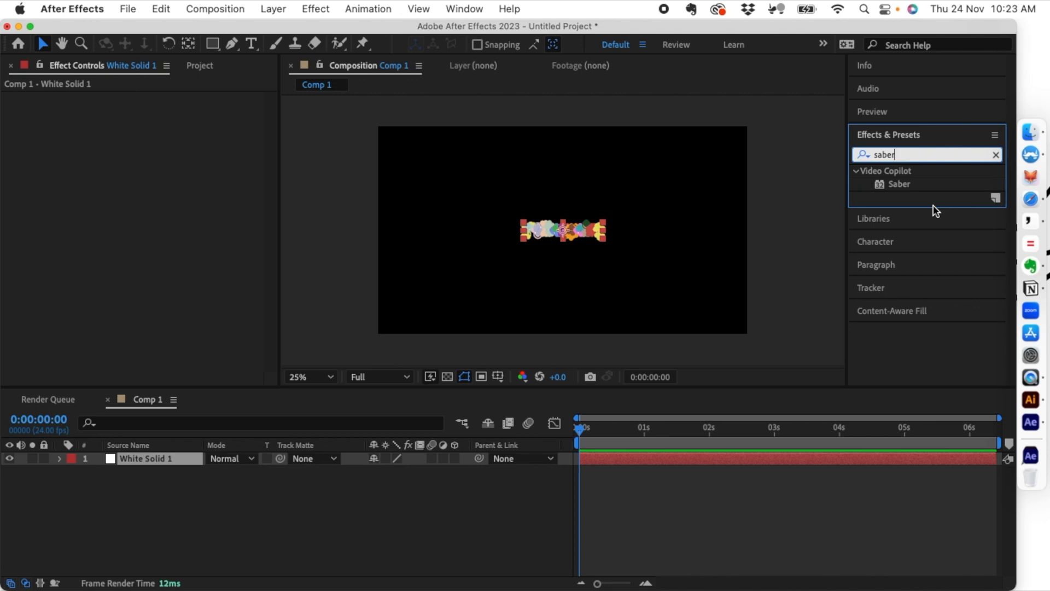
drag(891, 184, 539, 232)
click(326, 499)
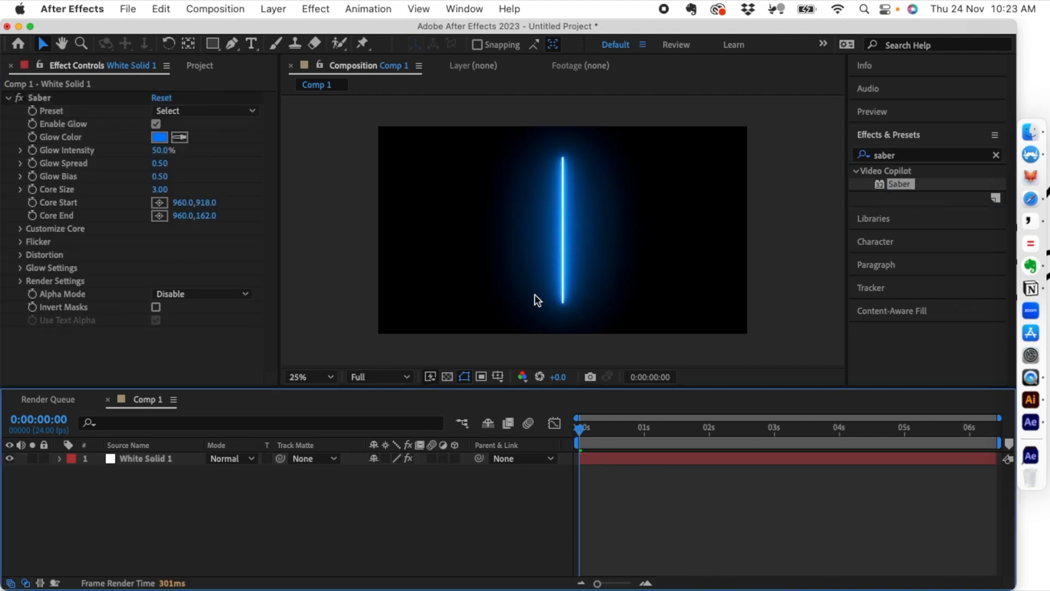
click(173, 462)
click(198, 494)
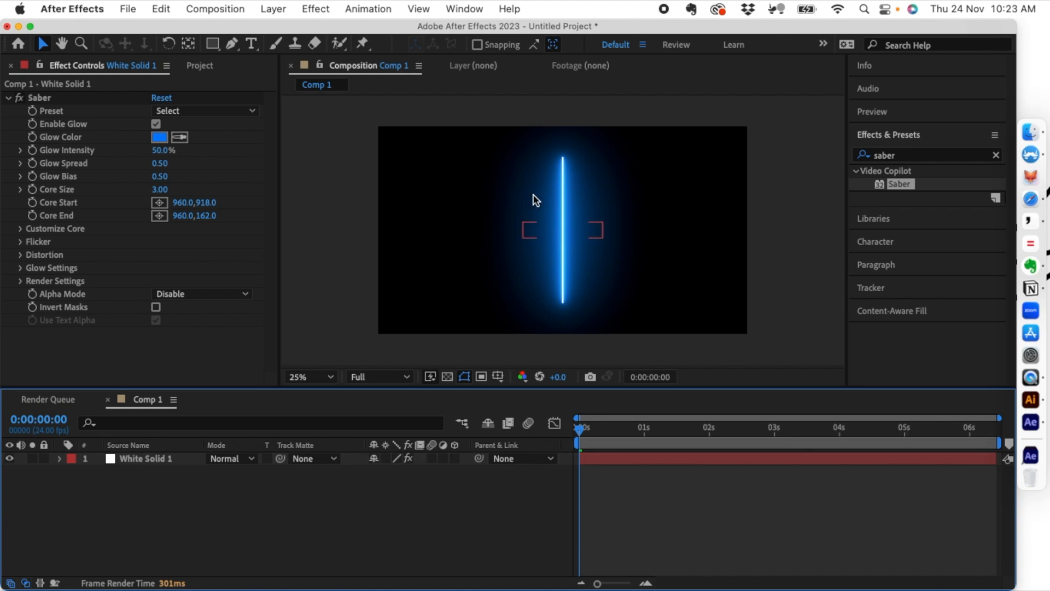
Step: Try an orange (FF6000) glow color on the Saber effect, and switch it back to a blue hue
click(158, 137)
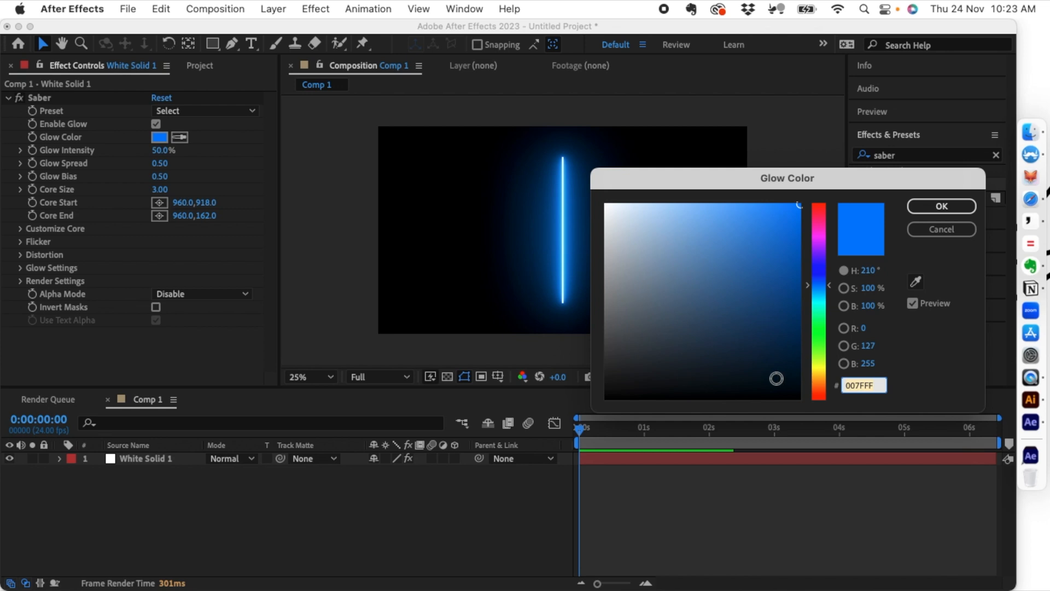
click(818, 388)
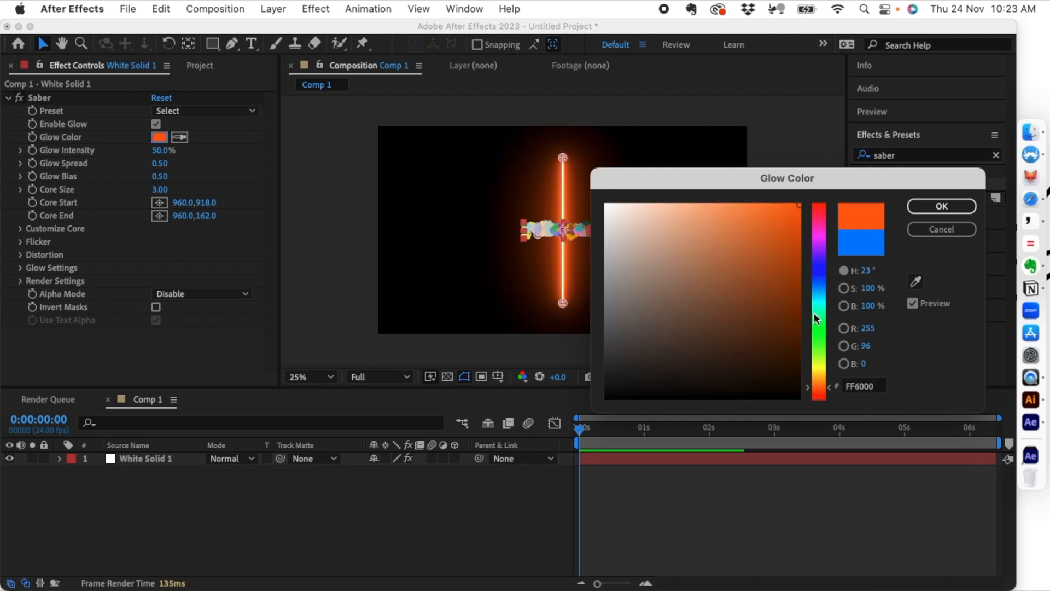
click(823, 286)
click(941, 207)
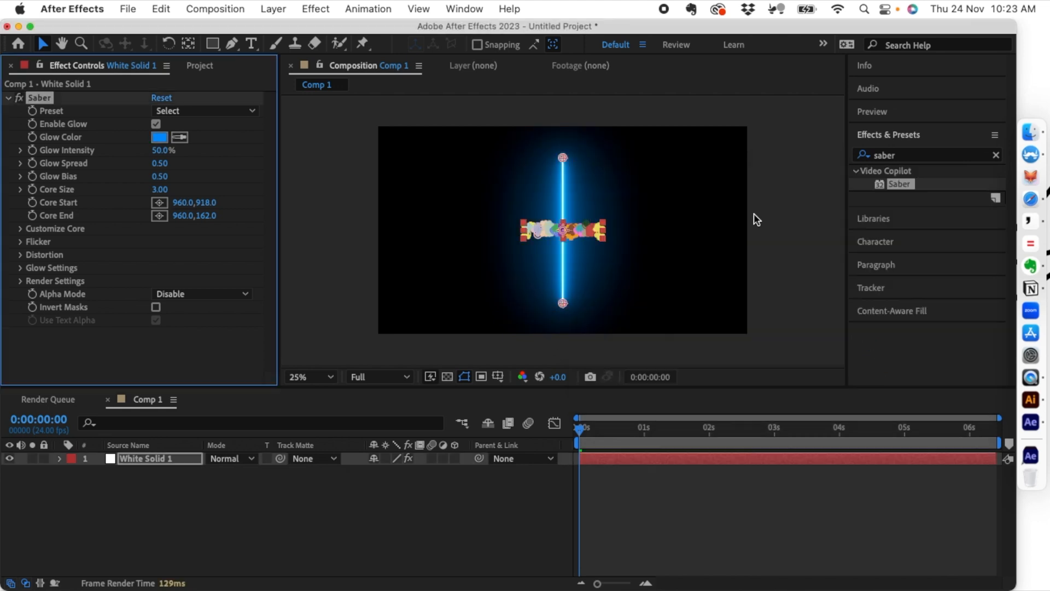
Step: Try out the Arc Reactor, Cellular, Energize and Fuel presets on the Saber effect
click(214, 115)
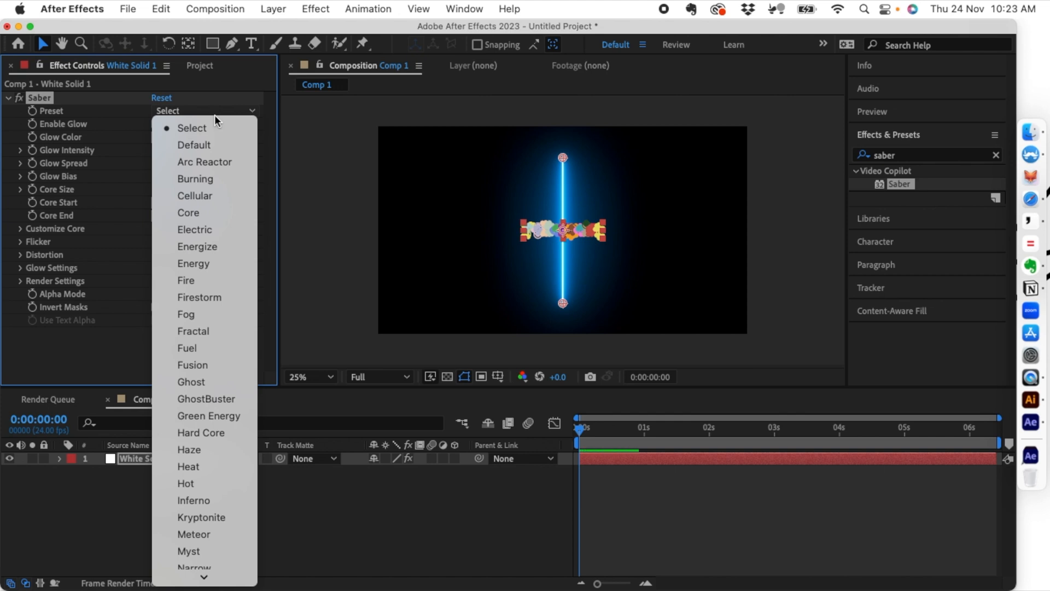
click(212, 162)
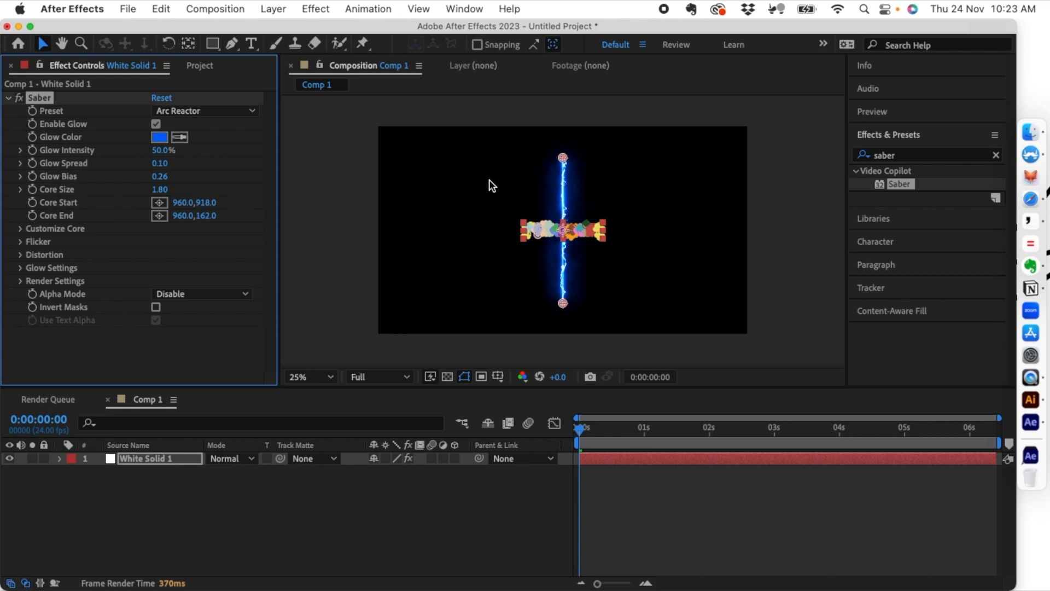
click(219, 111)
click(222, 195)
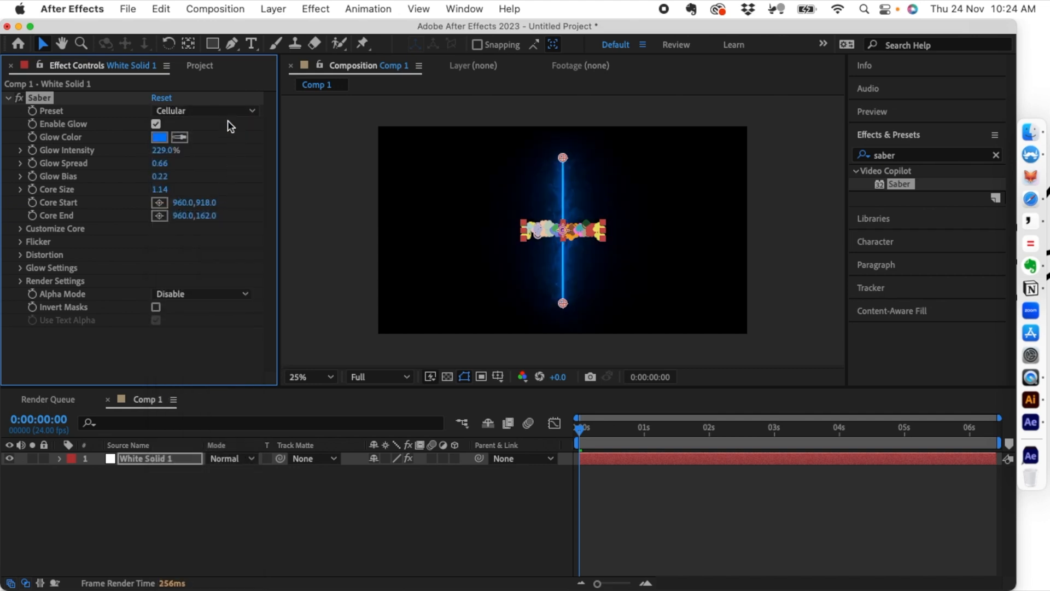
click(224, 115)
click(210, 247)
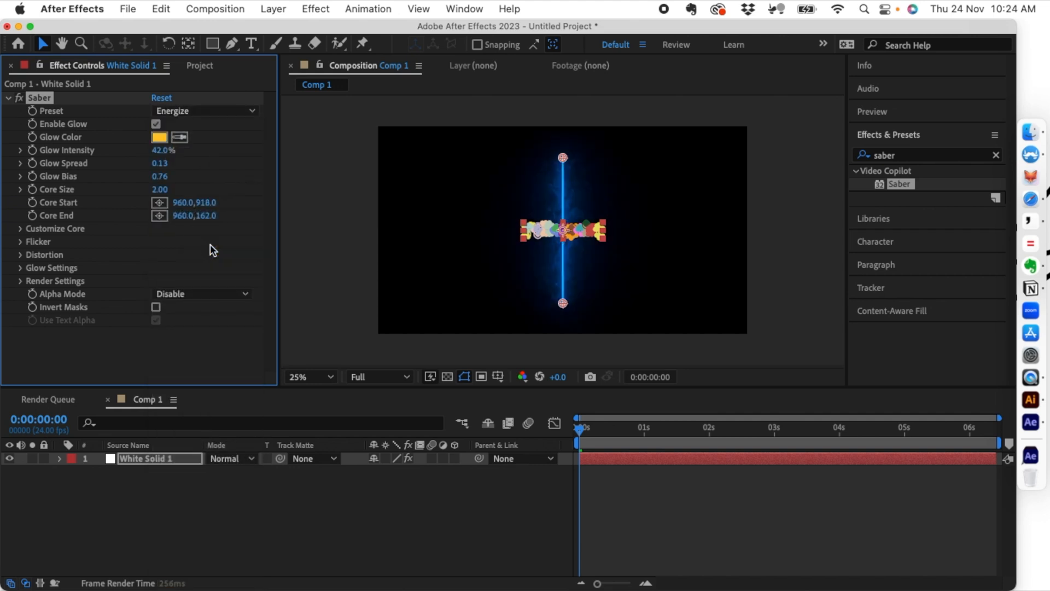
click(214, 108)
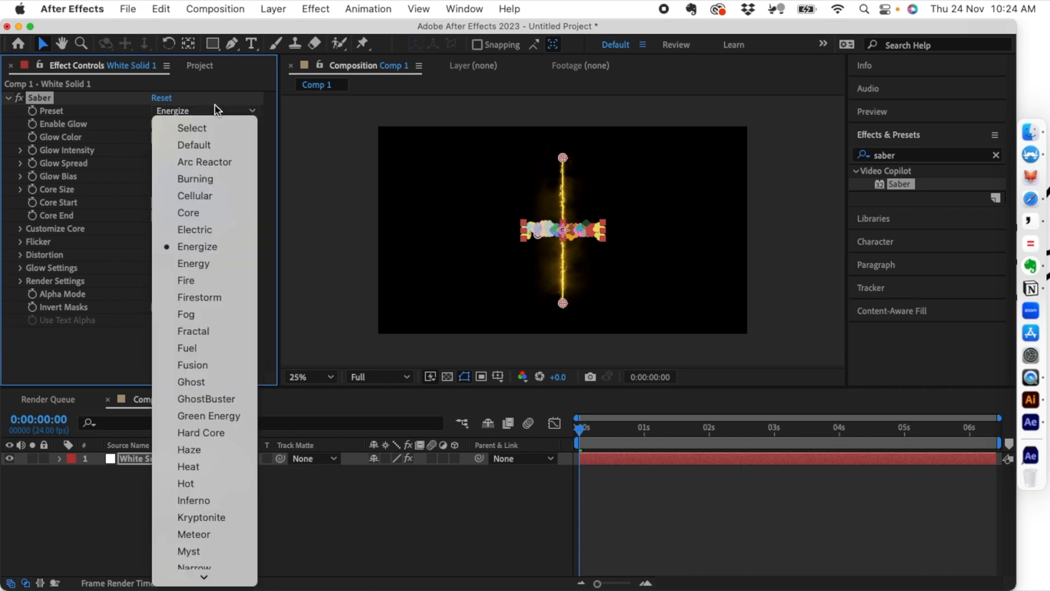
click(224, 349)
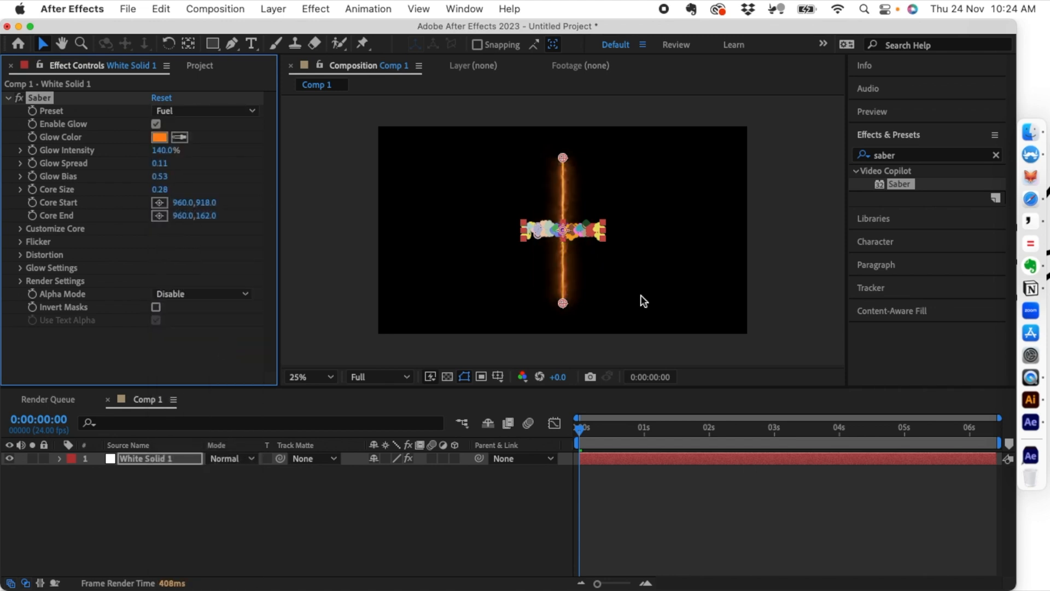
Step: Apply the Heat preset to the Saber effect and change its glow color to bright blue (019BFF)
click(227, 111)
scroll(223, 430, down, 5)
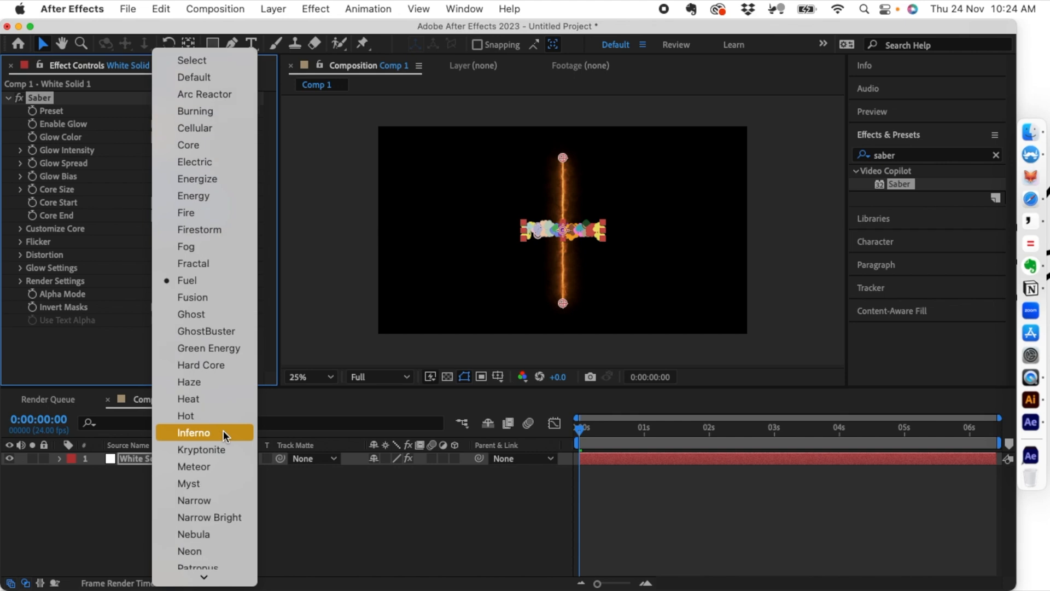
click(205, 364)
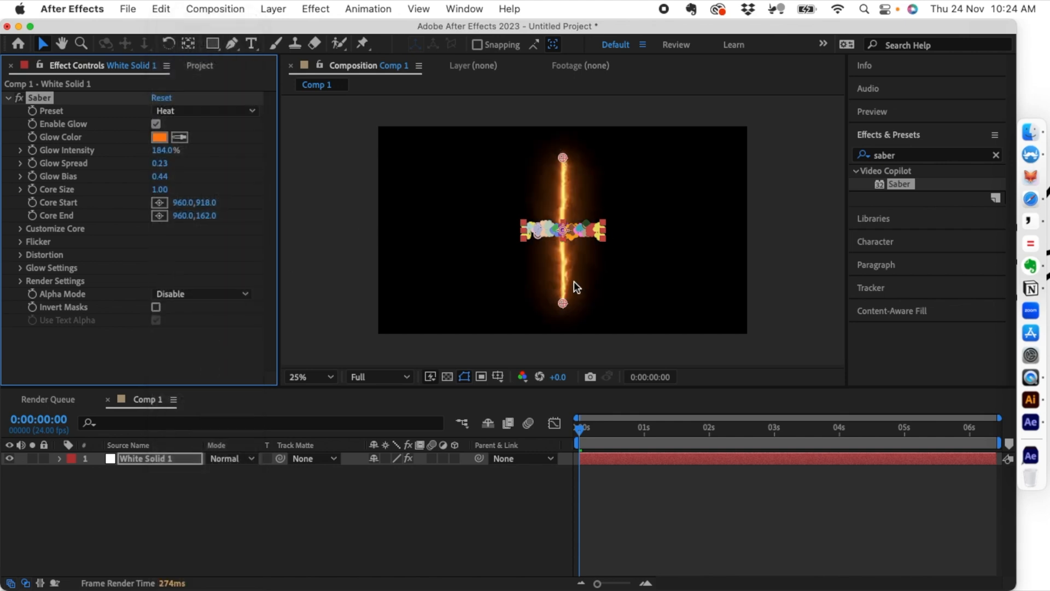
click(159, 138)
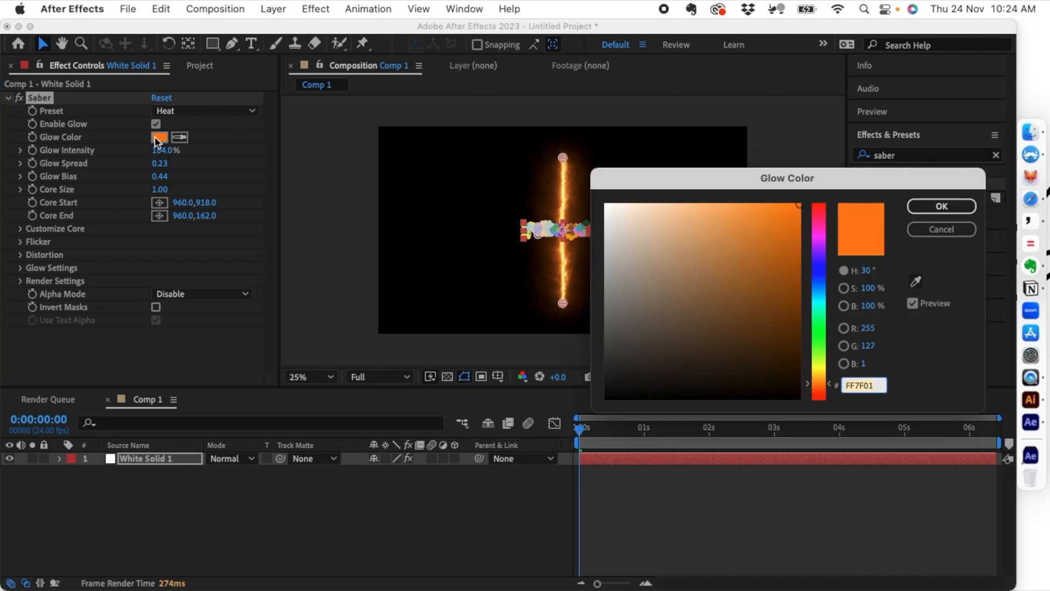
click(819, 288)
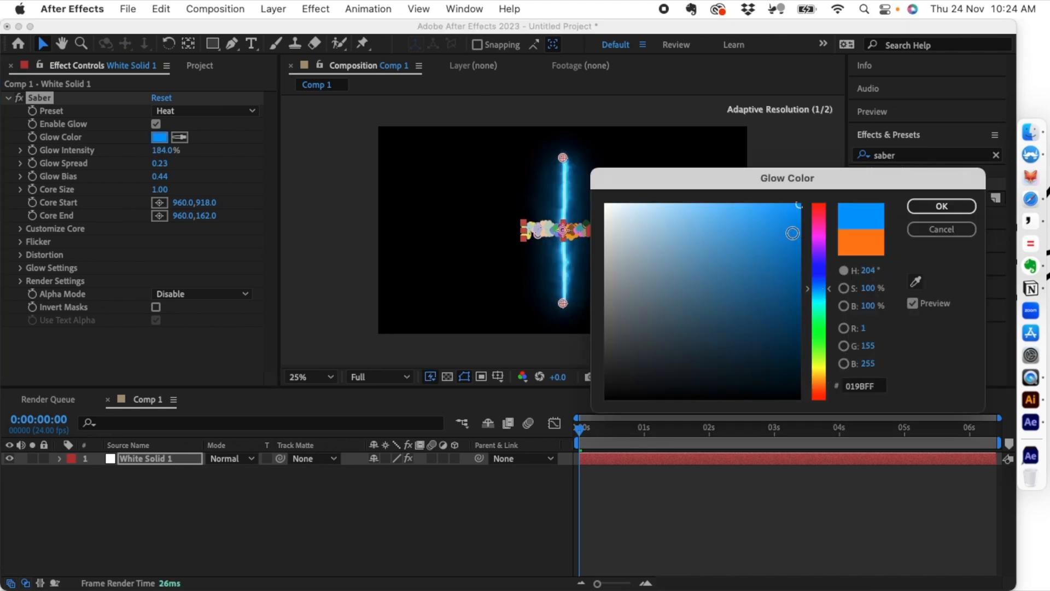
click(941, 206)
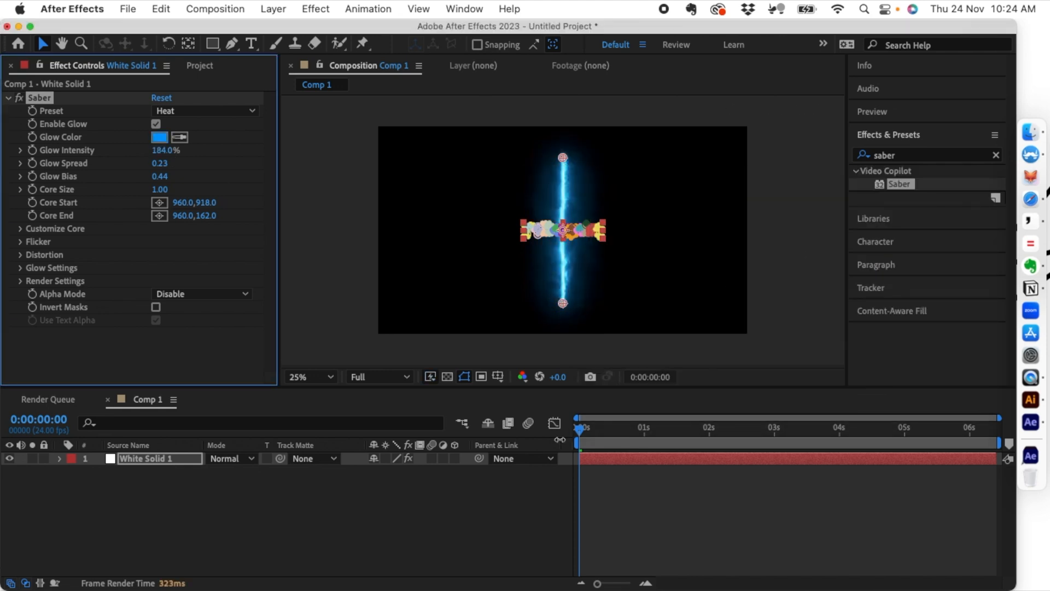
click(436, 486)
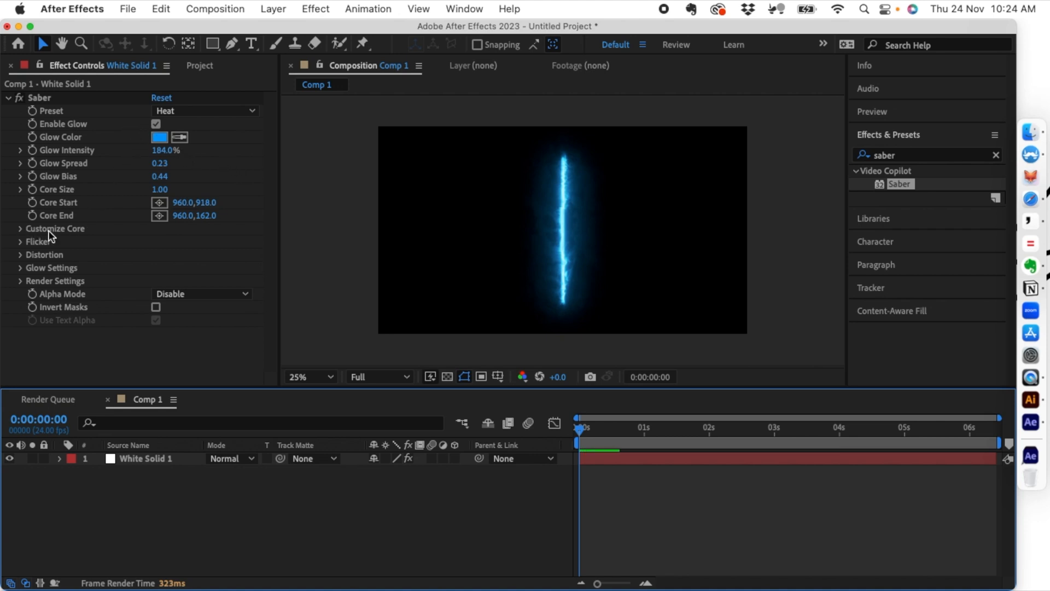
Step: Set the Saber core type to Layer Masks so that the glow follows the title's mask paths
click(20, 229)
scroll(21, 230, down, 1)
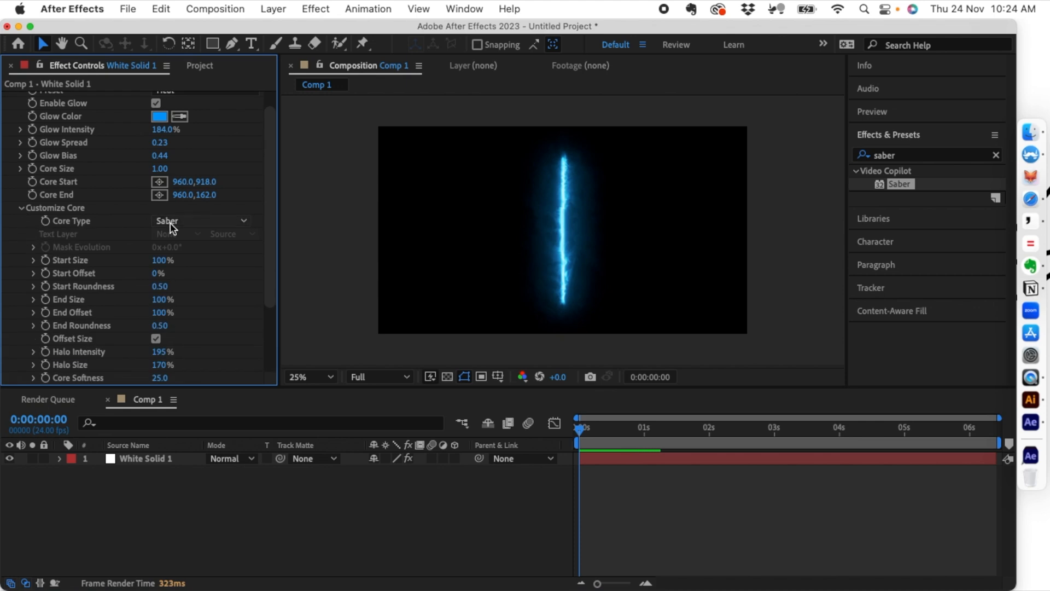
click(196, 222)
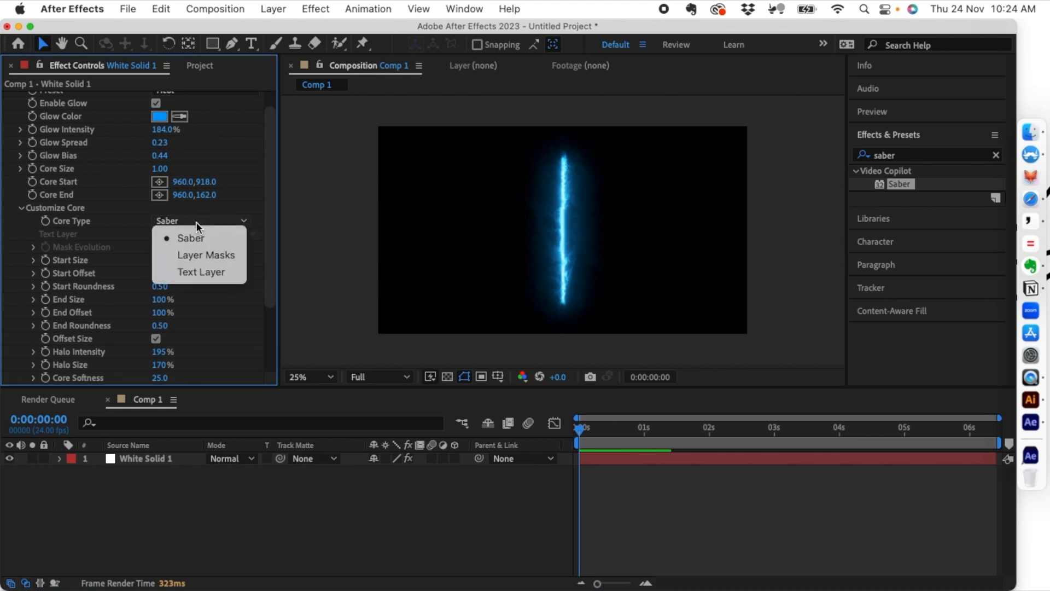
click(190, 249)
click(362, 500)
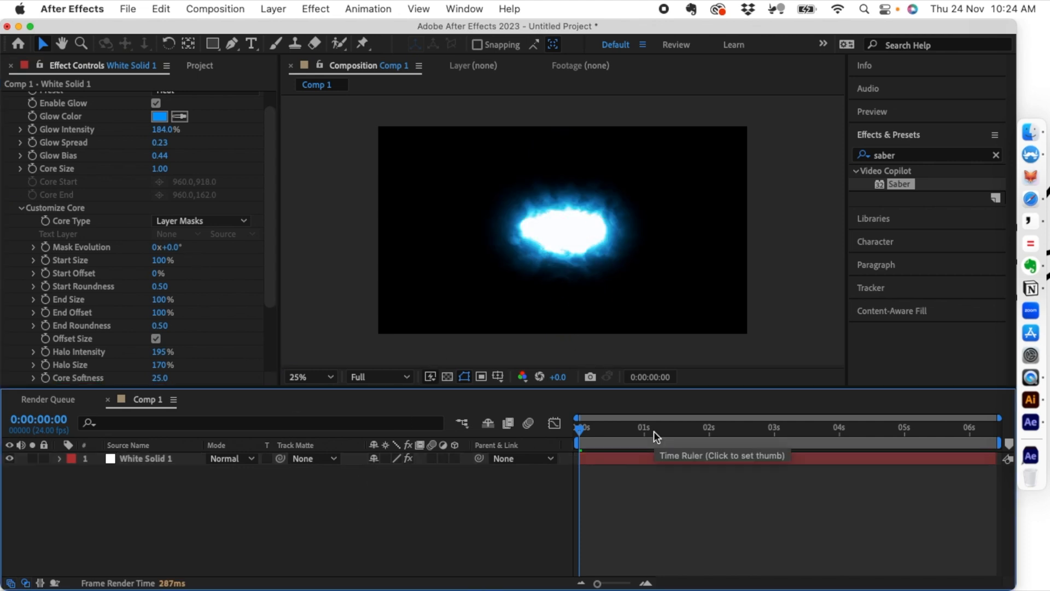
key(slash)
key(comma)
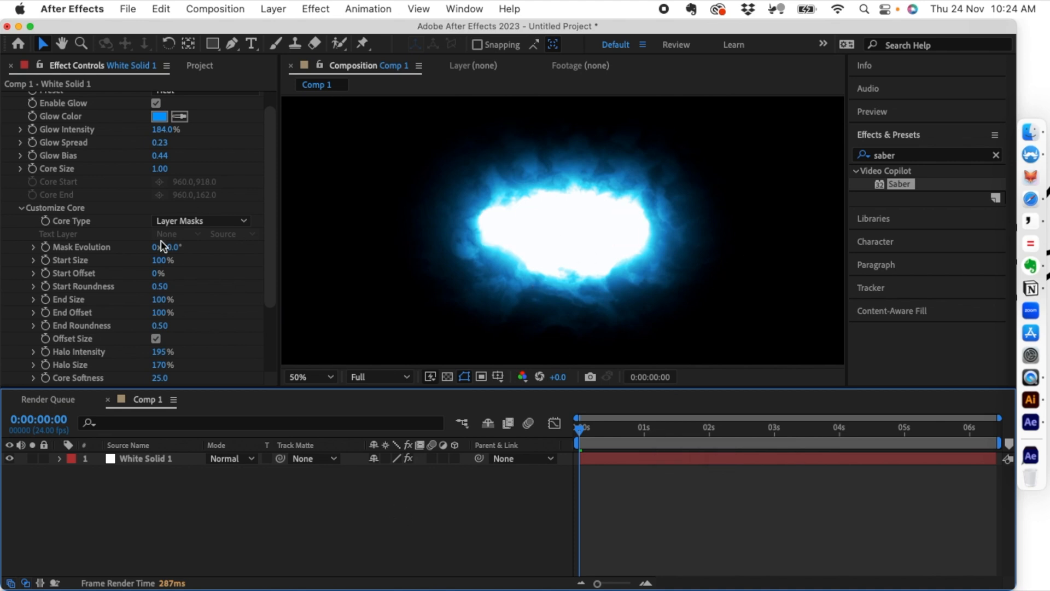
Step: Reduce the Saber glow intensity step by step and set it to 25%
scroll(179, 284, up, 1)
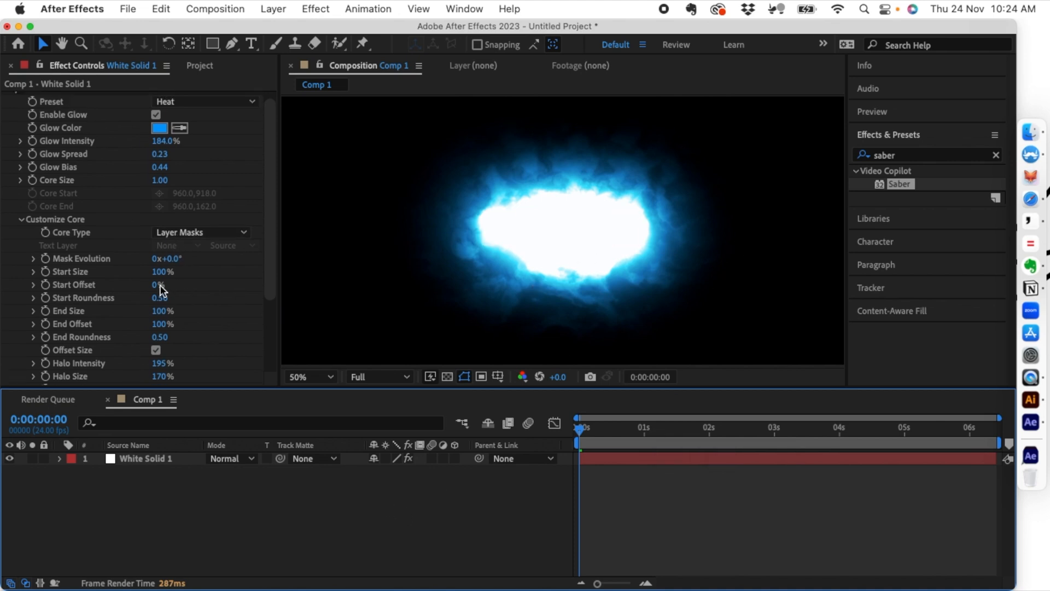
click(21, 218)
click(21, 219)
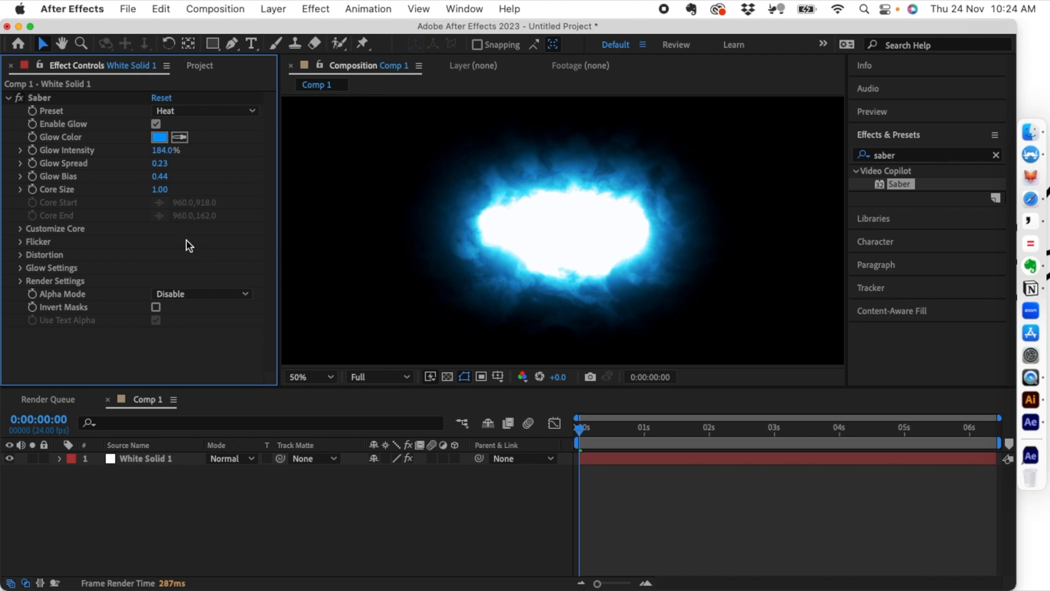
drag(155, 151, 58, 163)
click(278, 473)
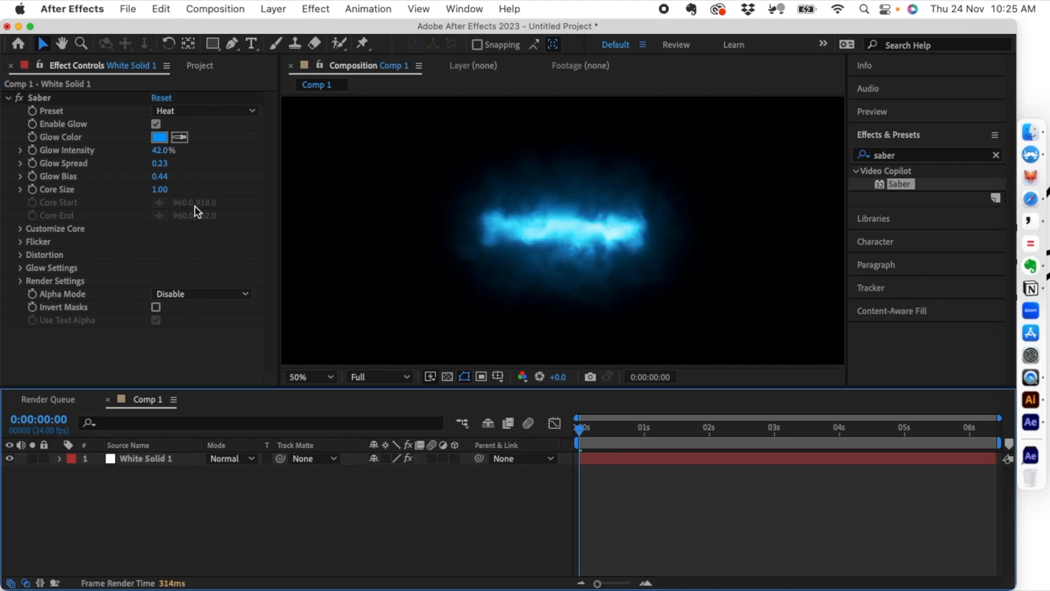
click(158, 151)
drag(157, 150, 132, 151)
click(304, 506)
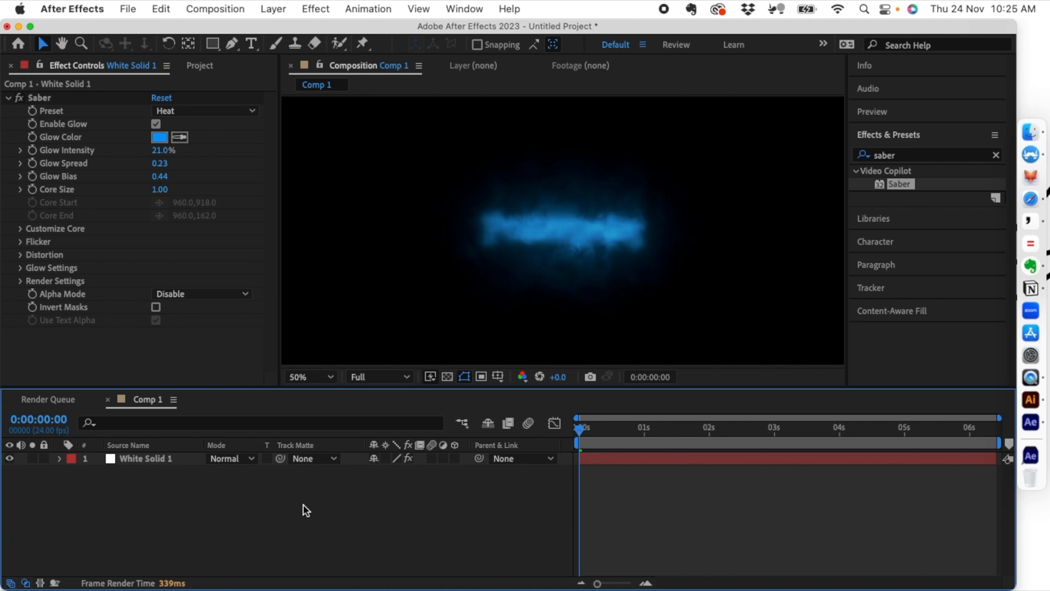
drag(163, 151, 161, 152)
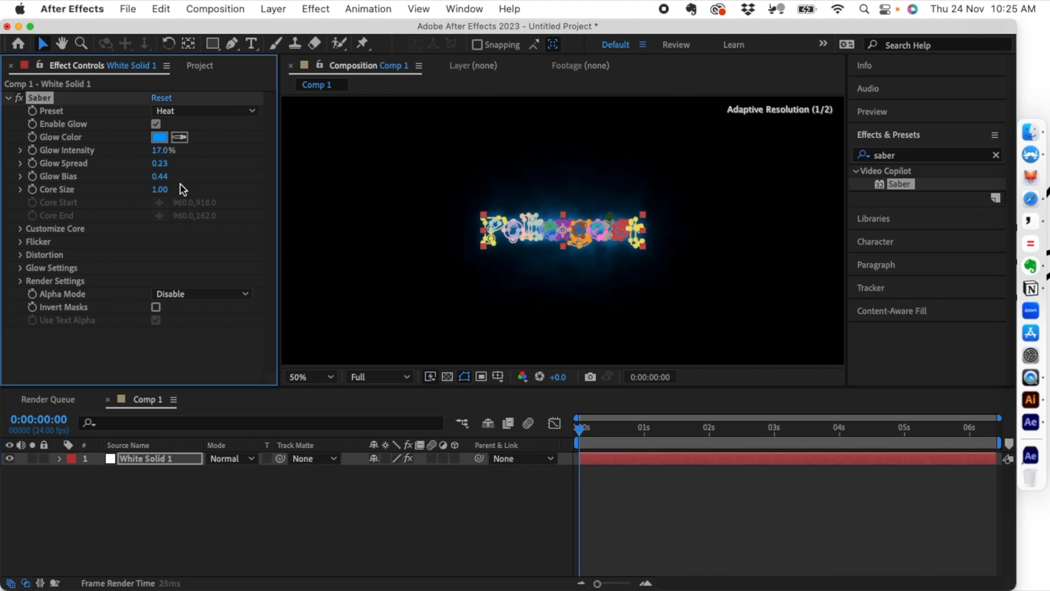
click(320, 517)
drag(163, 150, 169, 149)
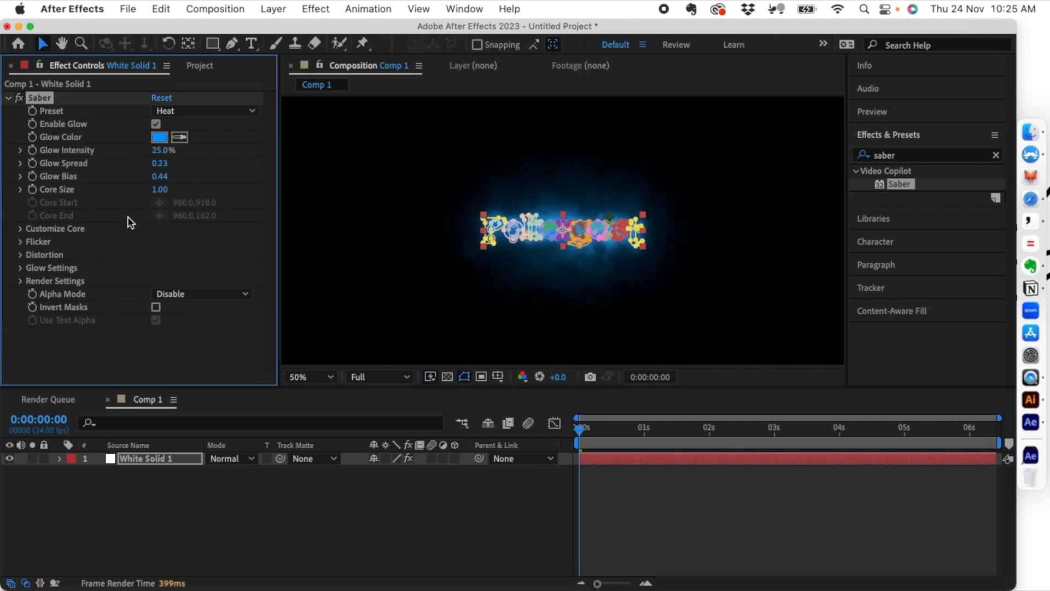
Step: Set the Saber core size to 0.70
click(20, 189)
click(19, 190)
drag(155, 193, 154, 191)
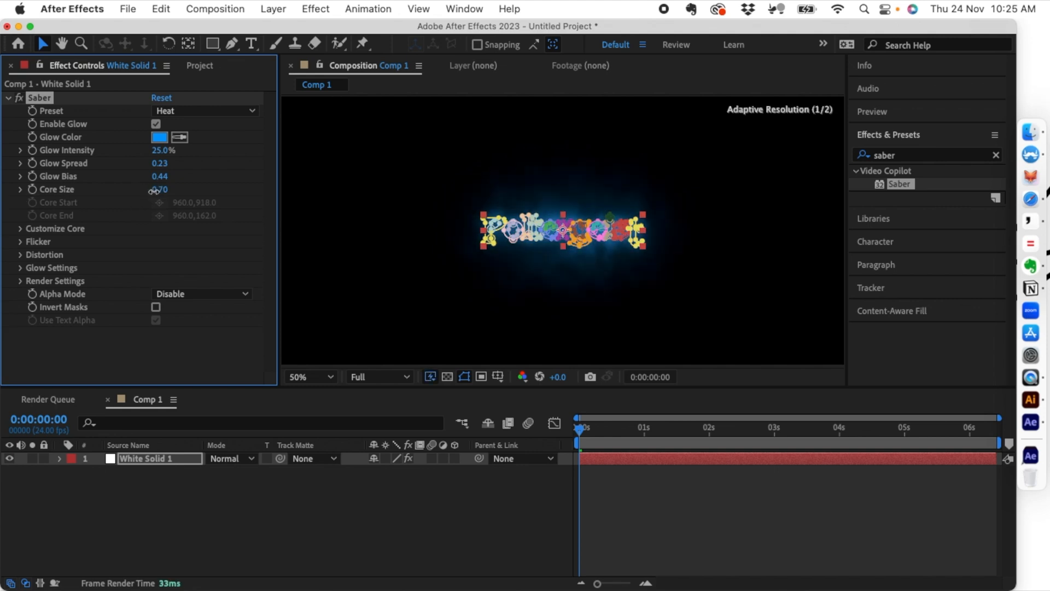
click(224, 494)
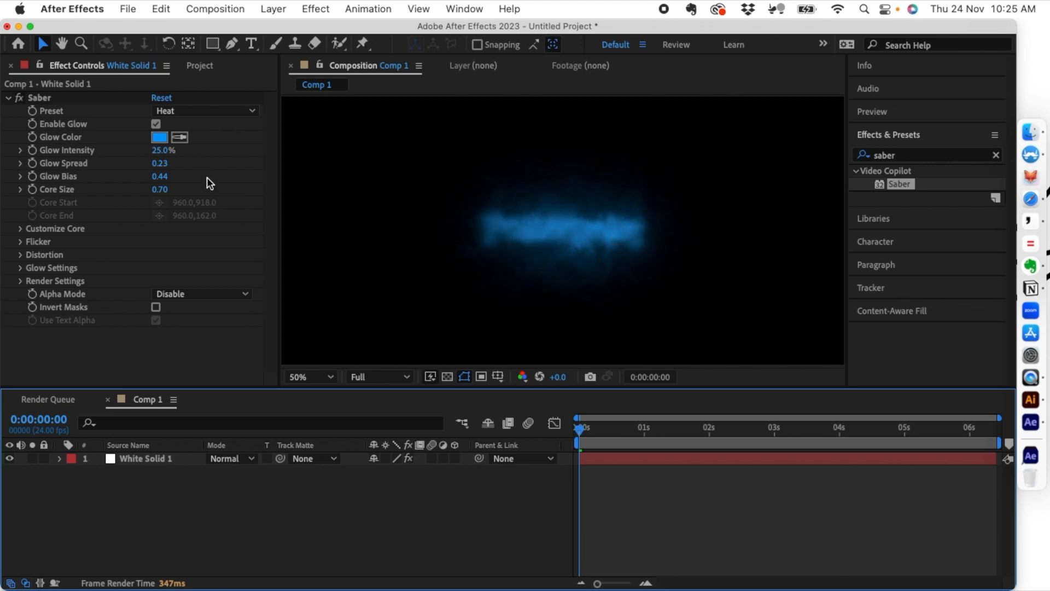
Step: Set the Saber core's start size to 42% and its end size to 112%
click(20, 228)
scroll(25, 227, down, 2)
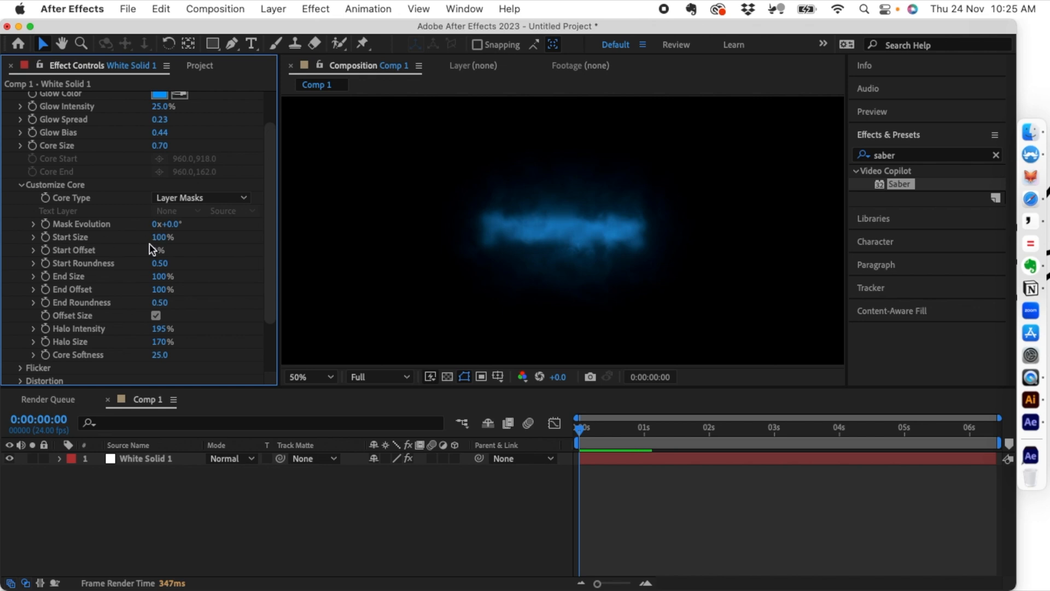
drag(158, 243, 115, 243)
click(349, 558)
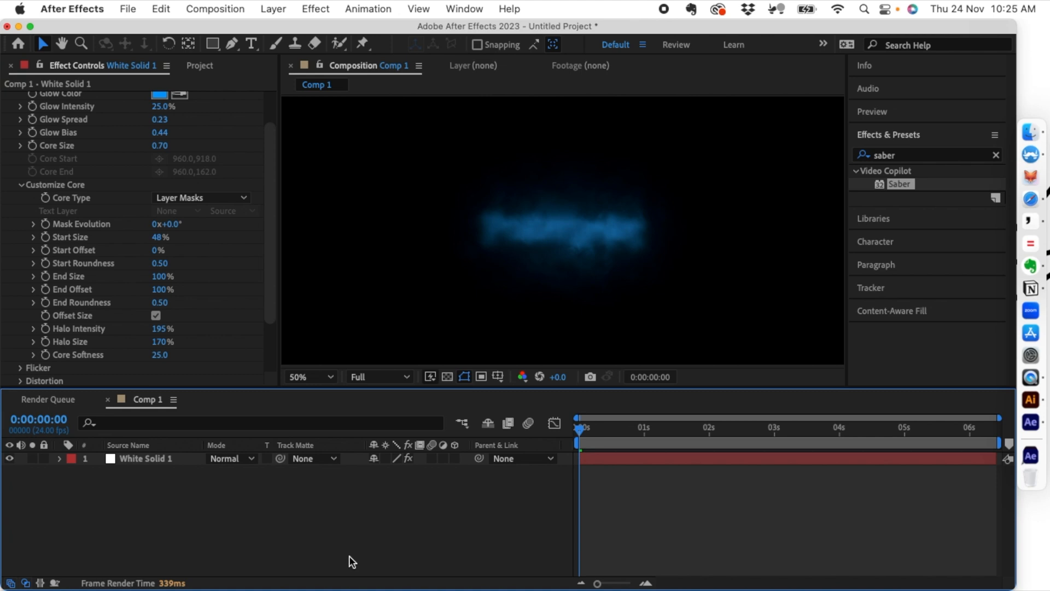
drag(160, 280, 208, 270)
click(259, 491)
drag(159, 239, 163, 238)
scroll(191, 246, down, 1)
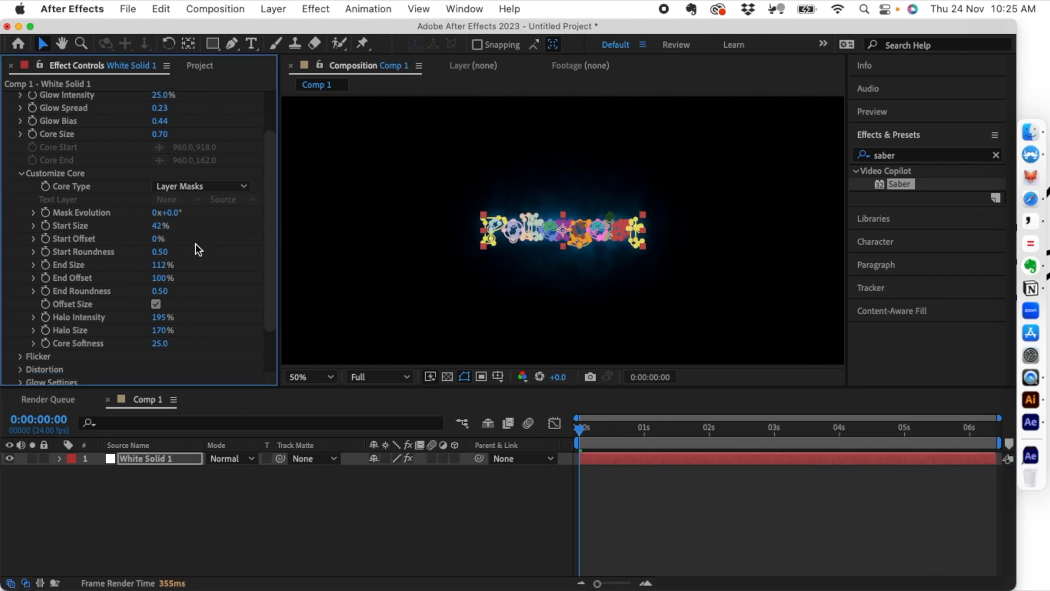
Step: Set the Saber glow spread to 0.06 and the glow intensity to 38%
scroll(195, 244, up, 5)
mouse_move(160, 163)
mouse_down()
mouse_move(183, 163)
mouse_move(156, 164)
mouse_up()
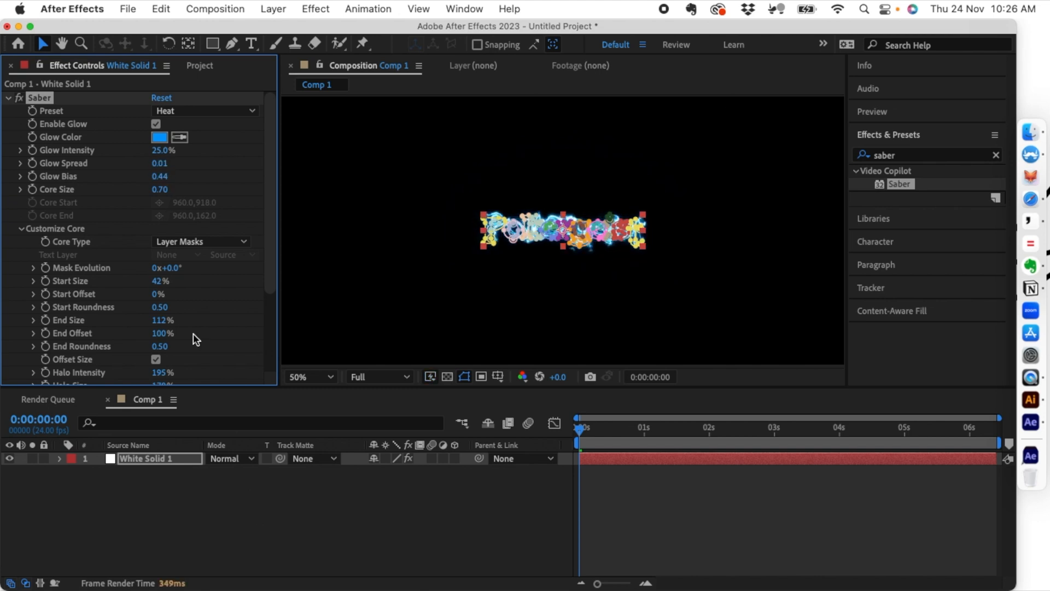
drag(164, 163, 167, 162)
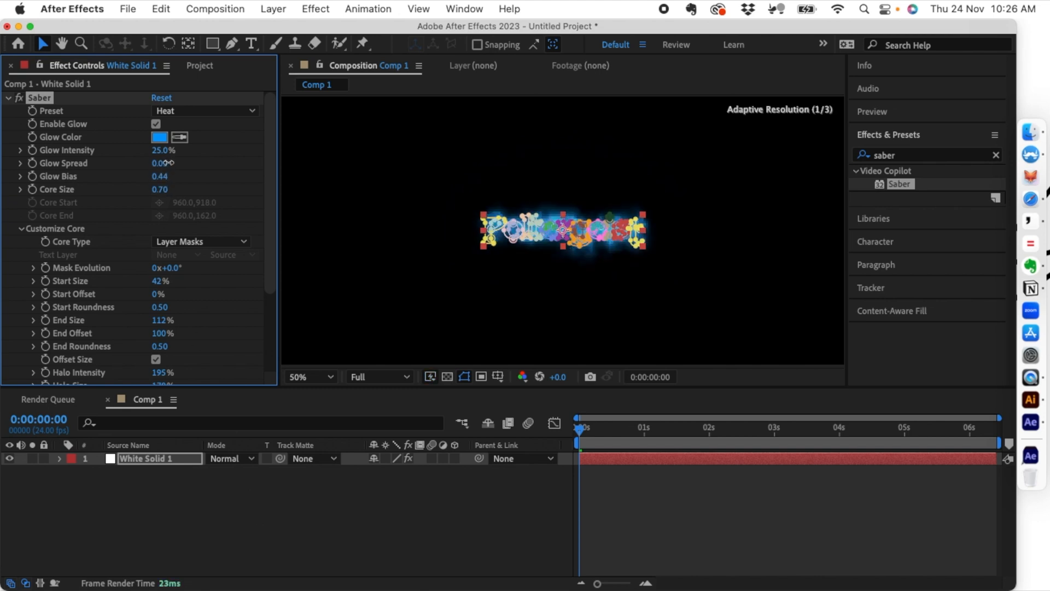
click(255, 508)
click(479, 279)
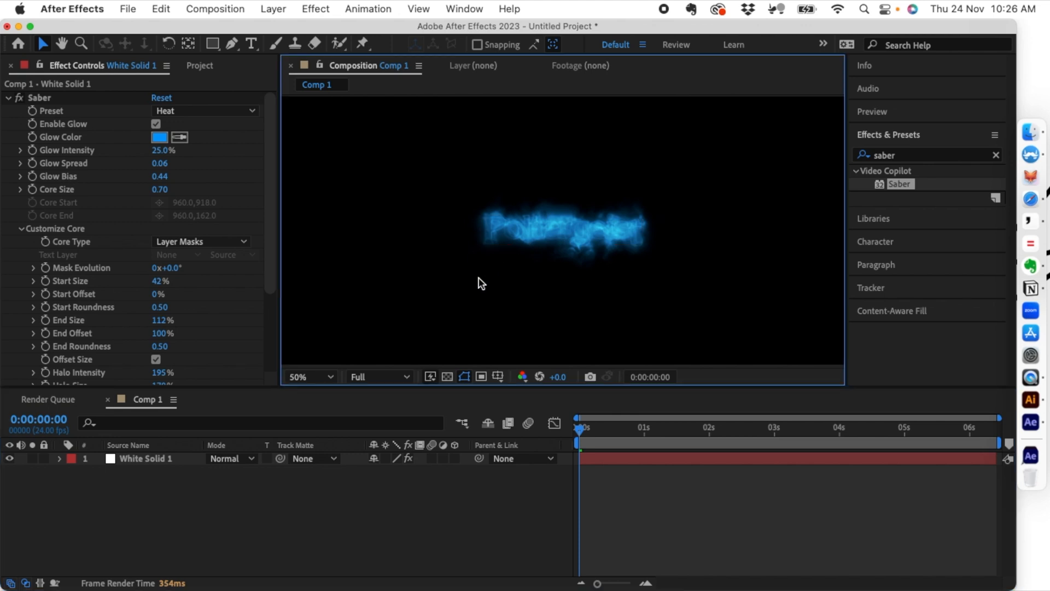
key(slash)
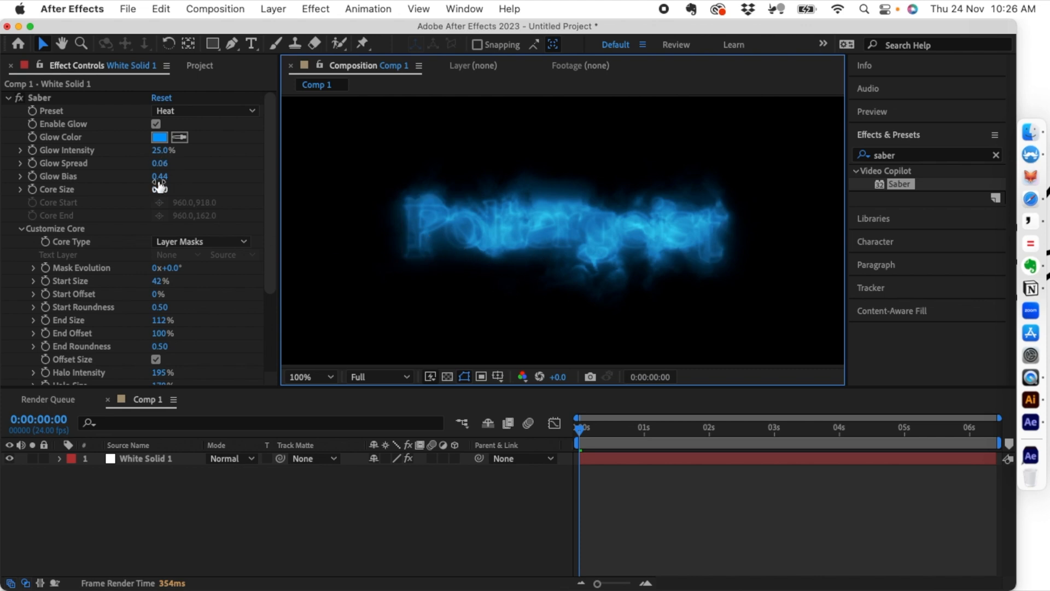
drag(158, 157, 165, 150)
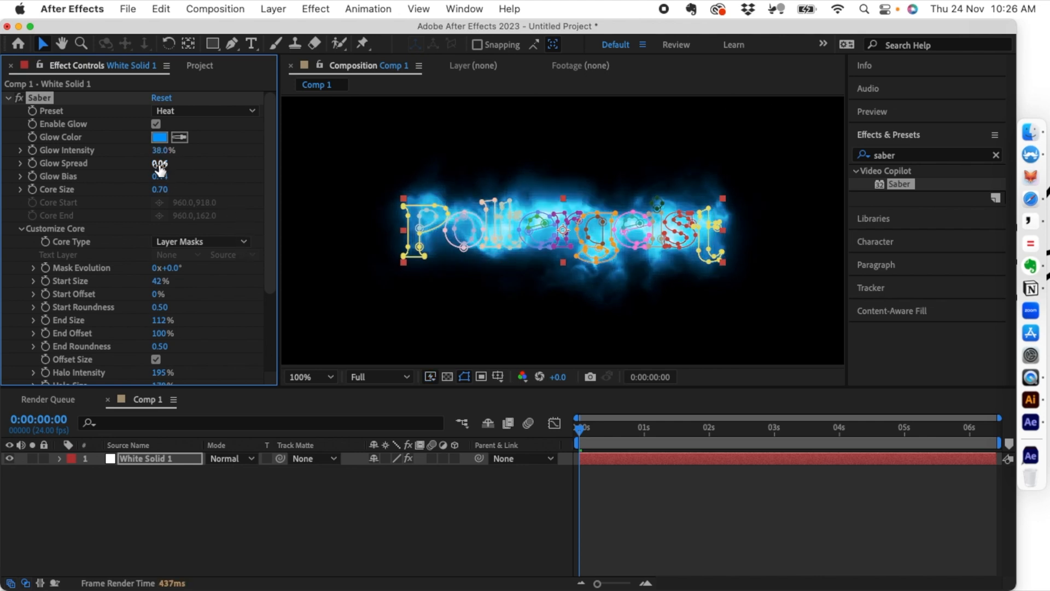
Step: Set the Saber core size to 0.50, start size to 6%, halo intensity to 221% and halo size to 150%
drag(157, 189, 155, 189)
click(316, 483)
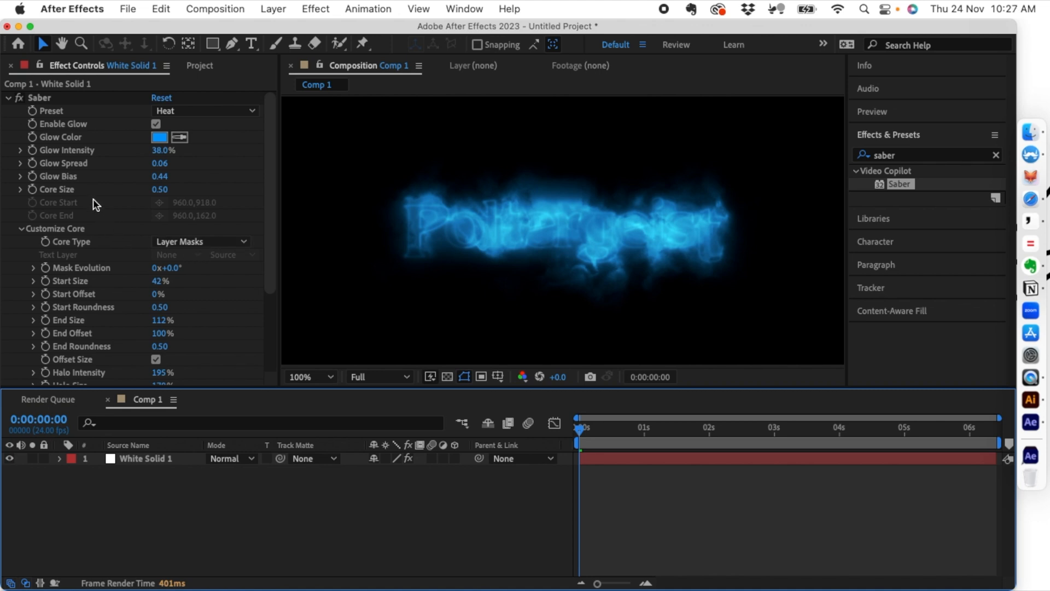
scroll(94, 203, down, 3)
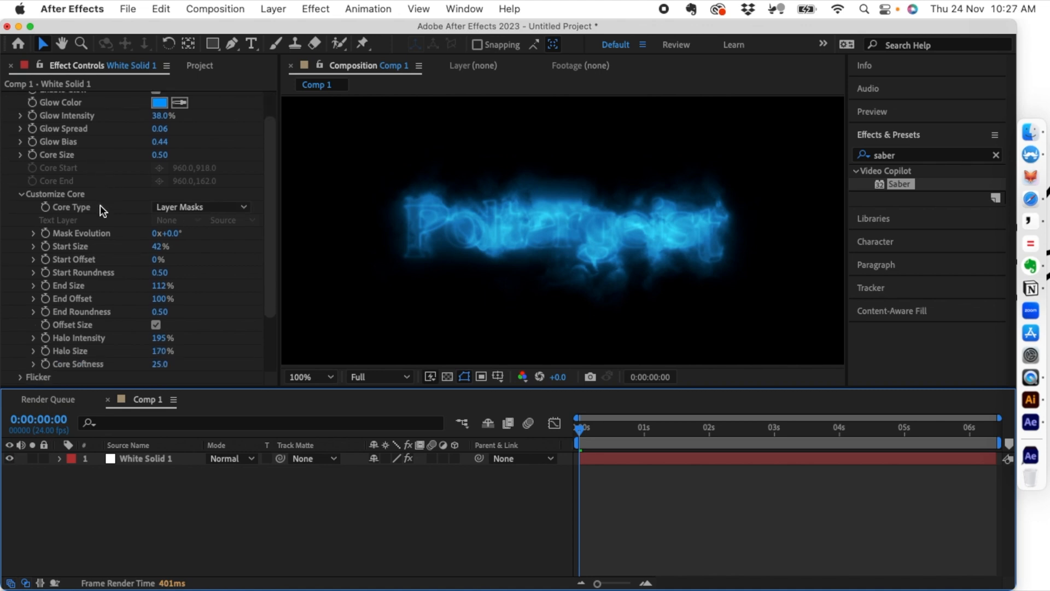
drag(166, 352, 164, 353)
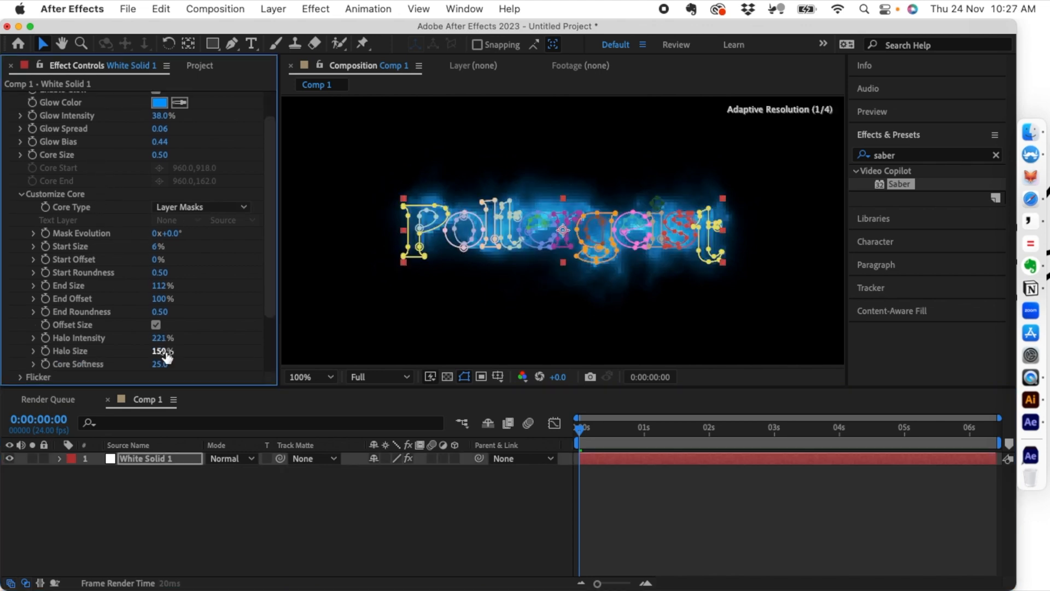
click(186, 521)
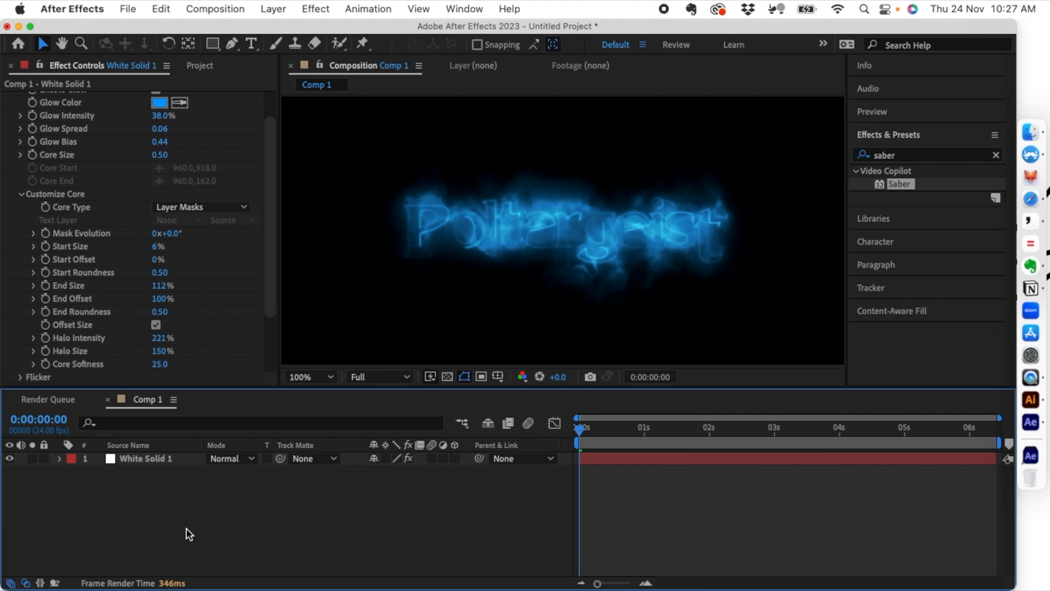
Step: Set the Saber halo size to 110% and preview the glow animation
drag(155, 351, 149, 351)
click(181, 506)
key(space)
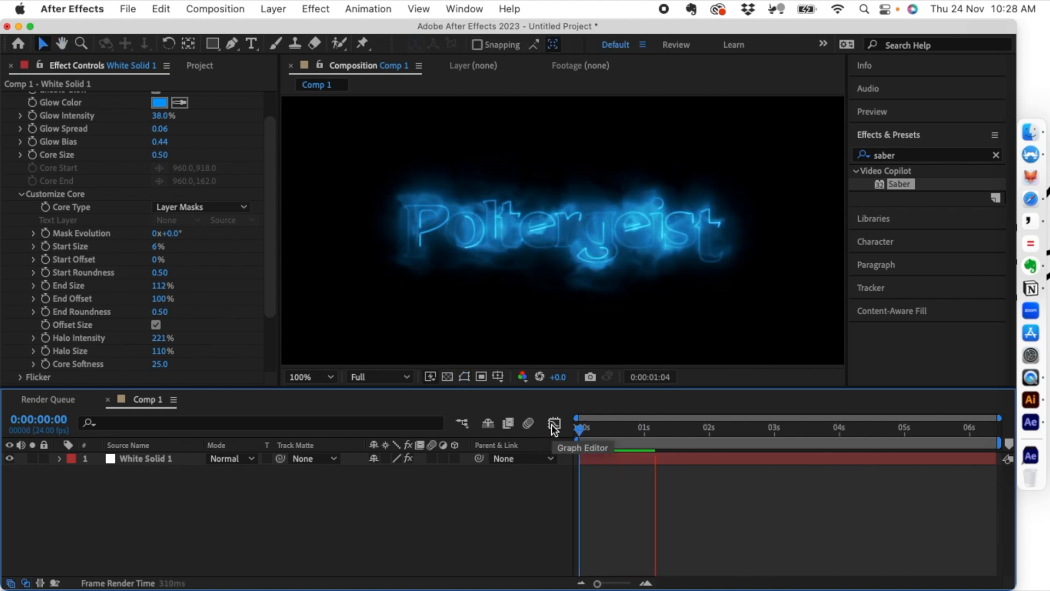
key(space)
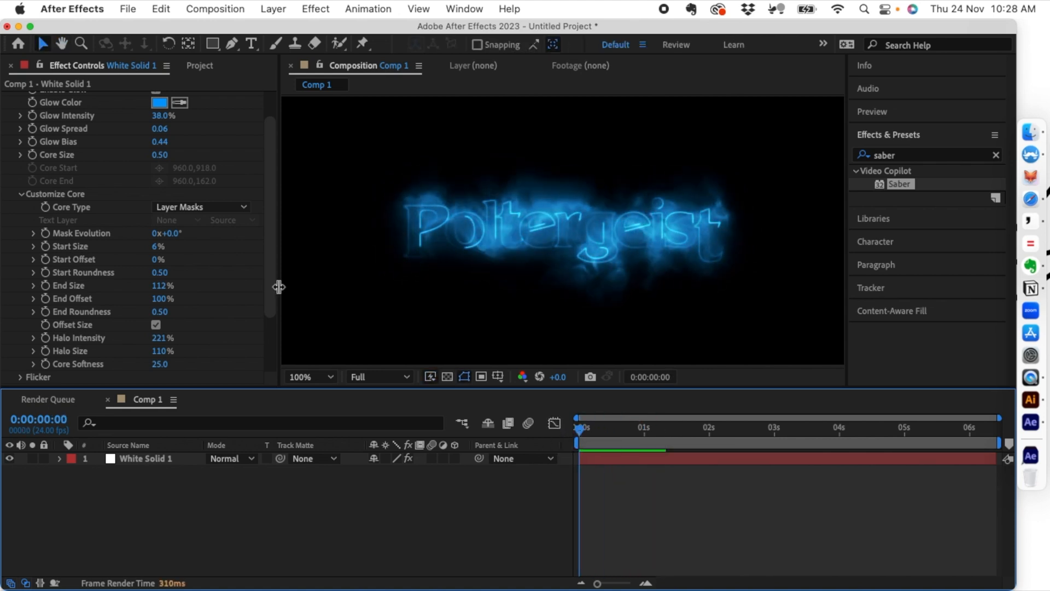
Step: Keyframe the Saber Mask Evolution from 0° at the start to 62° at 0:00:02:20 and preview it from the beginning
scroll(186, 306, up, 1)
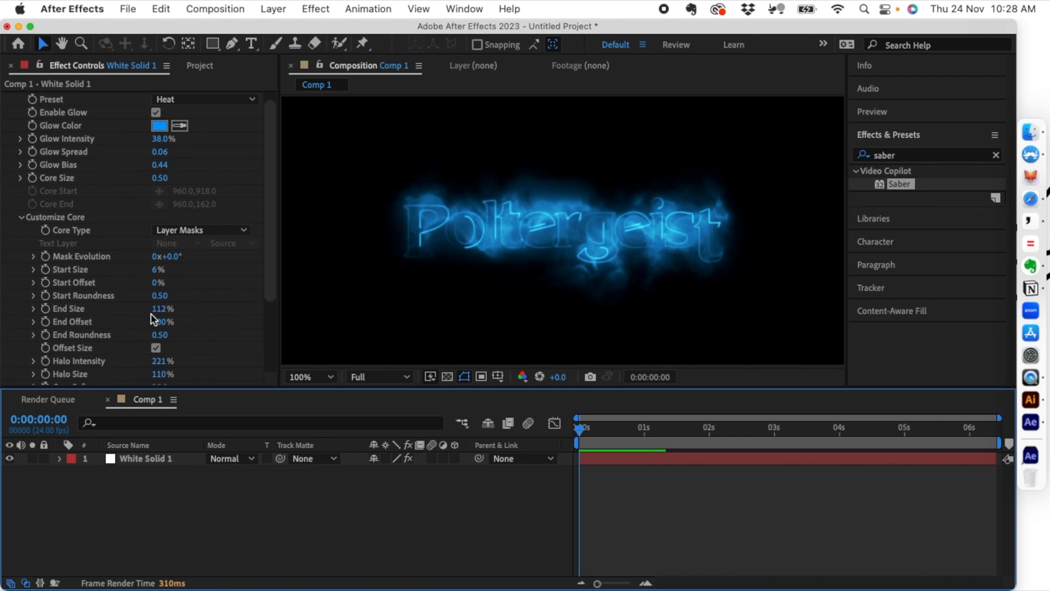
scroll(153, 319, up, 1)
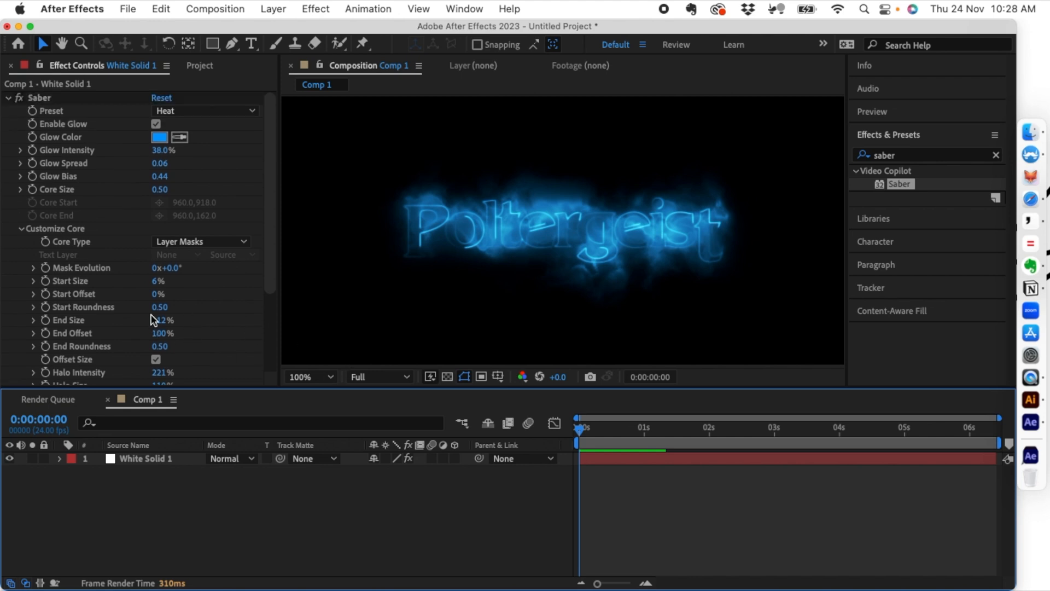
click(47, 268)
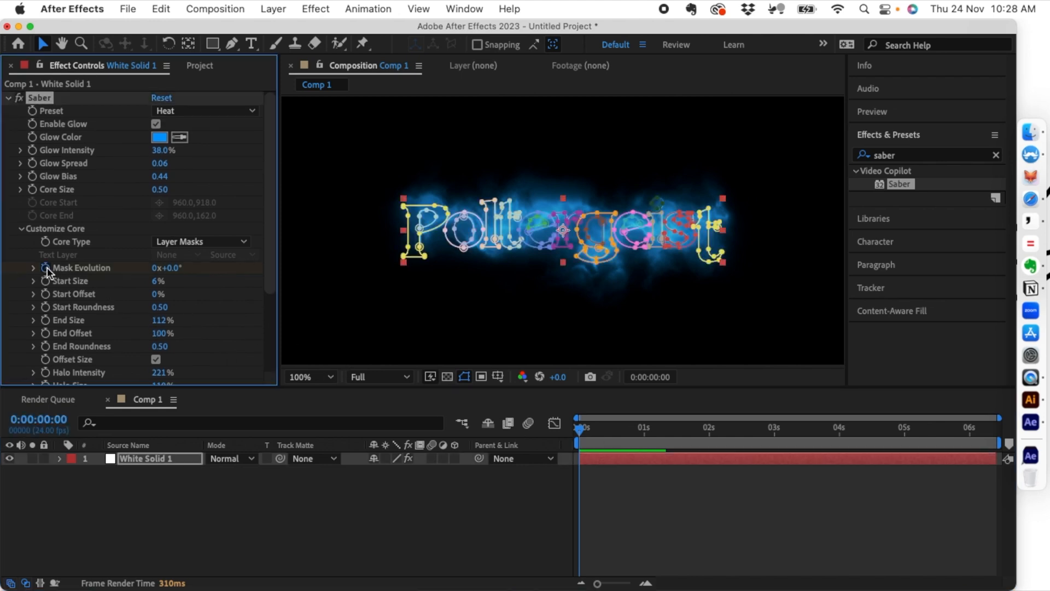
drag(609, 429, 764, 429)
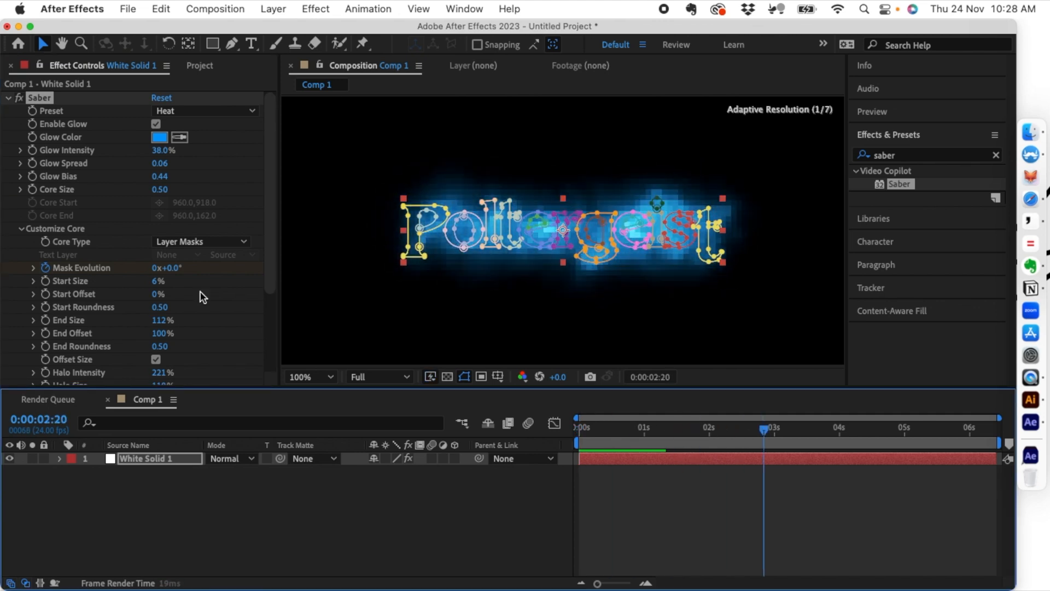
drag(174, 268, 413, 401)
drag(598, 433, 534, 436)
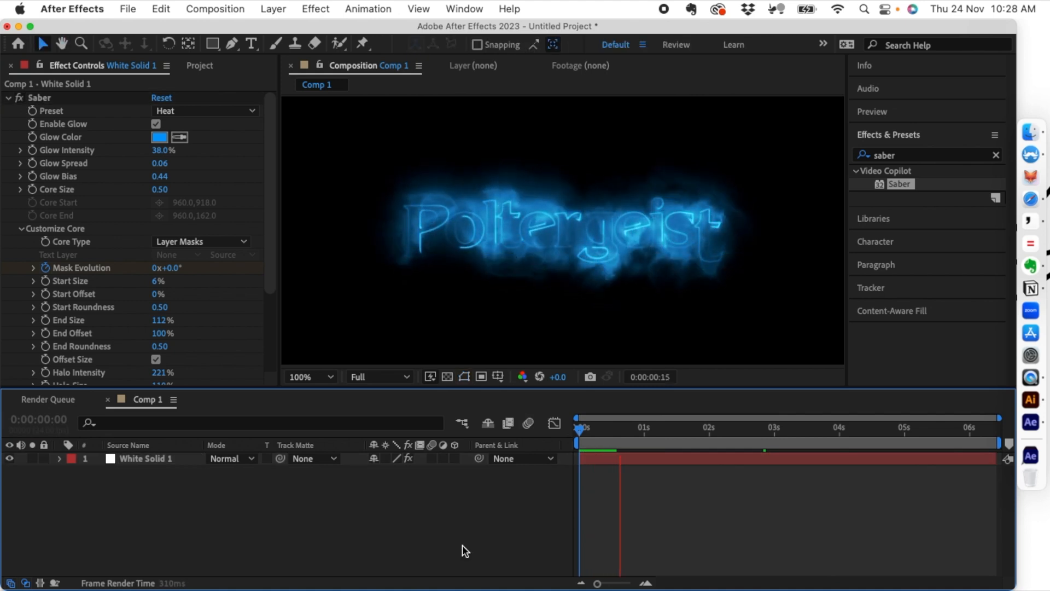
key(space)
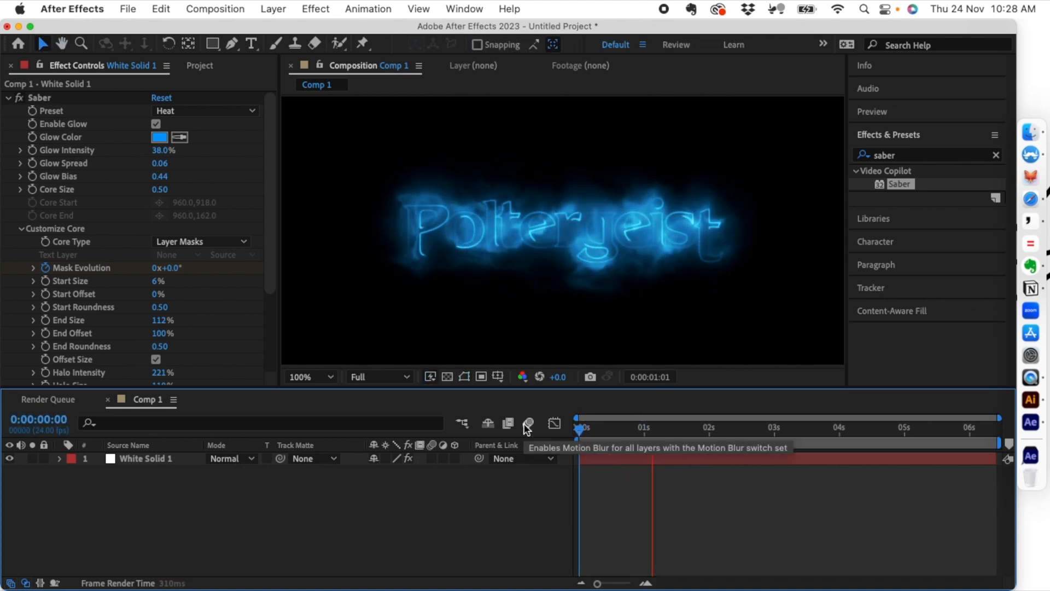
Step: Reveal the White Solid 1 layer's Mask Evolution keyframes and move the second one past six seconds, close to the end of the composition
drag(645, 429, 719, 429)
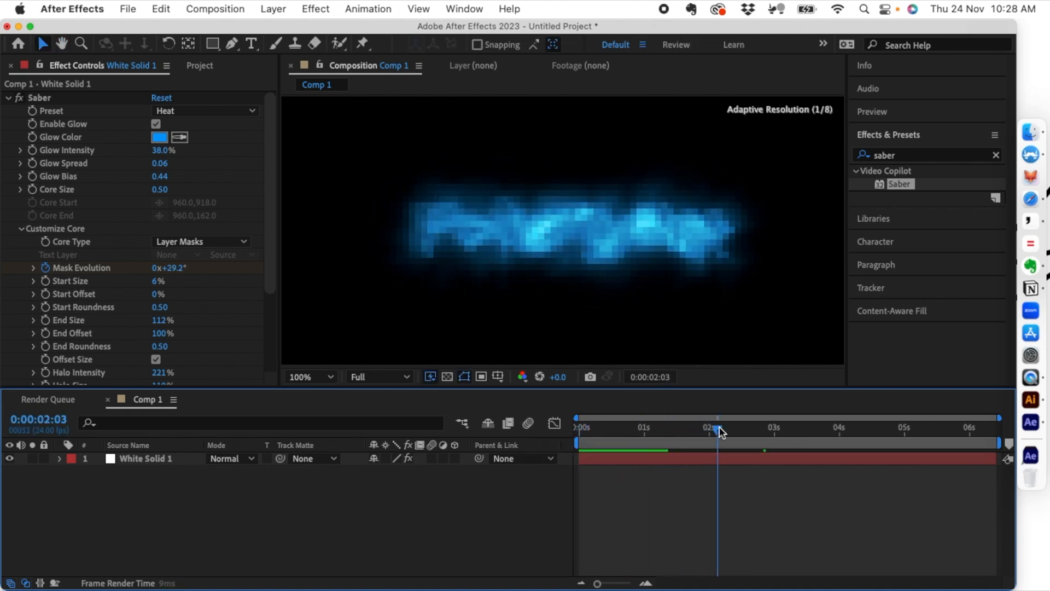
click(59, 459)
click(73, 485)
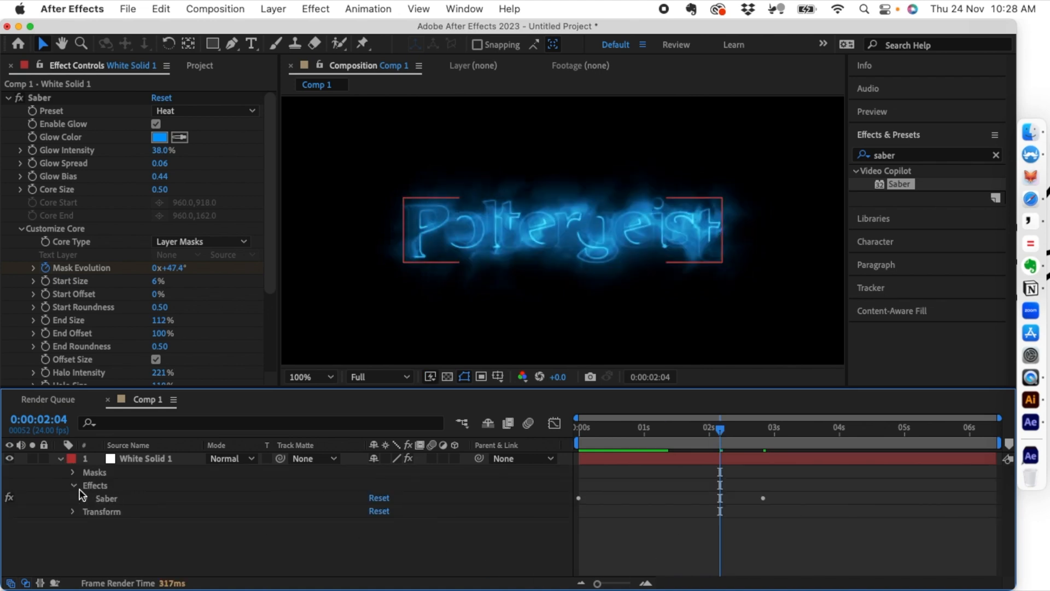
click(123, 499)
key(u)
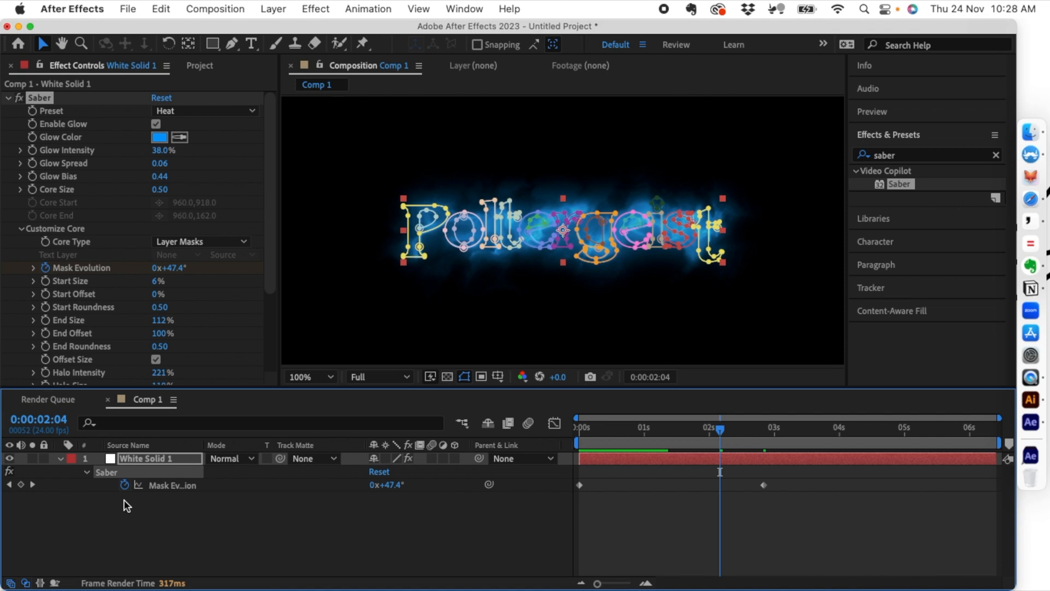
click(763, 485)
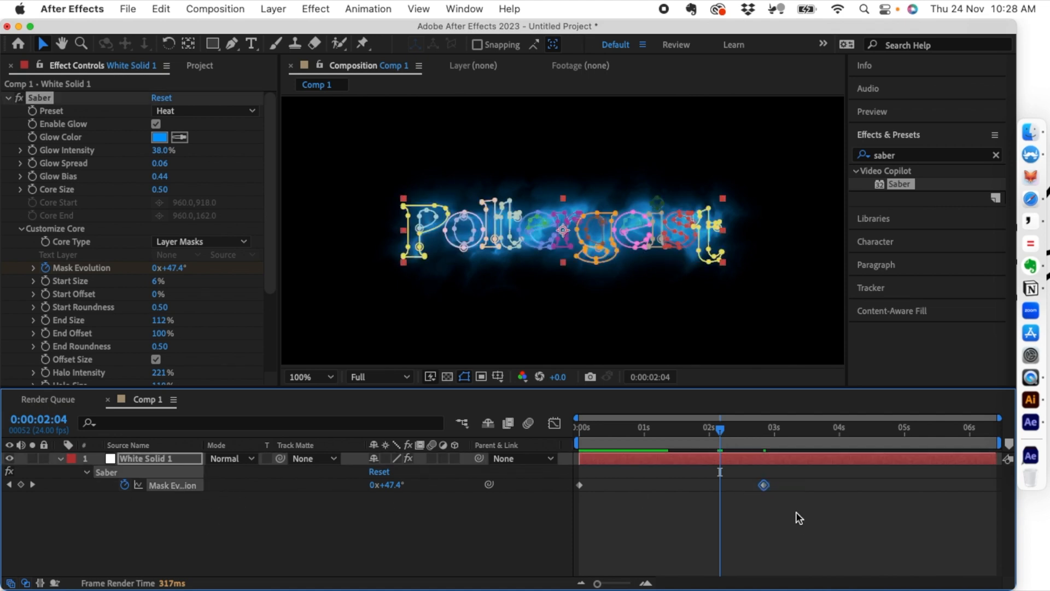
drag(763, 484, 988, 485)
Step: Play the composition from the start to check the stretched Mask Evolution animation
drag(719, 429, 533, 429)
key(space)
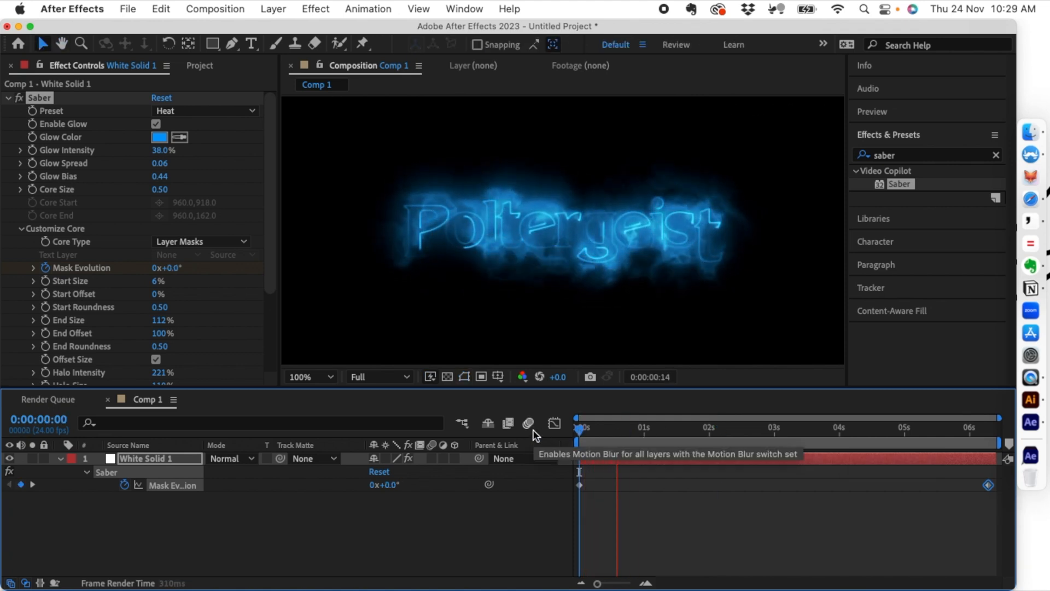
key(space)
key(space)
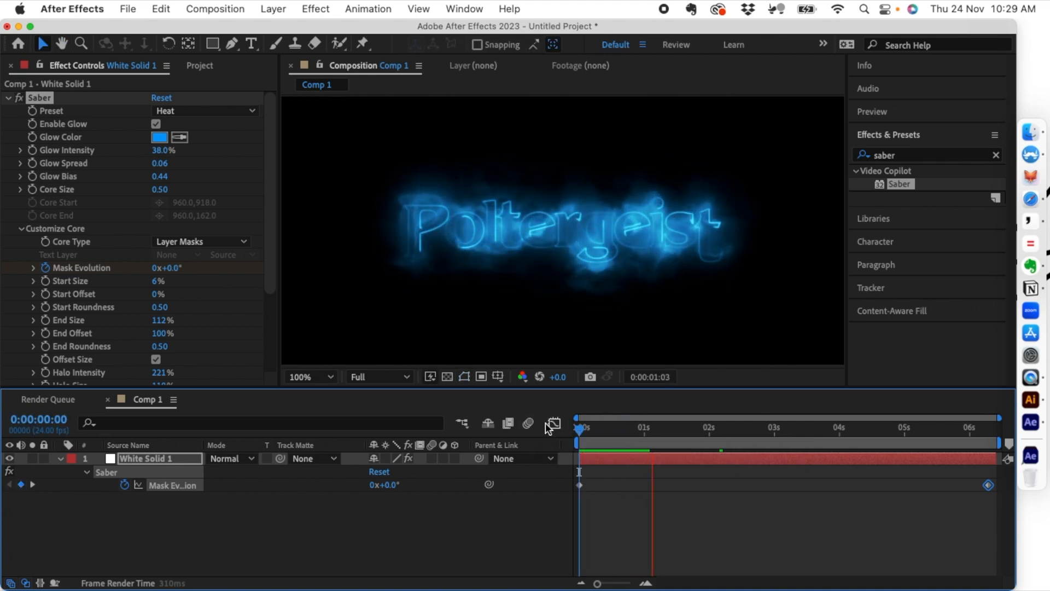
key(space)
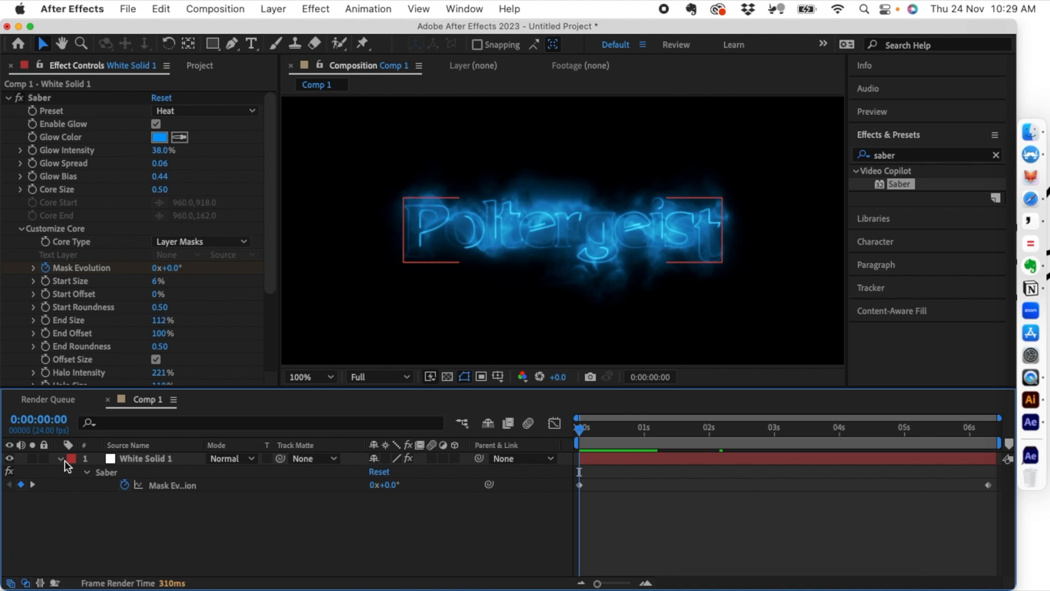
Step: Enable Scale keyframing on White Solid 1 at the start of the composition and set the scale to 61%
click(60, 460)
click(112, 459)
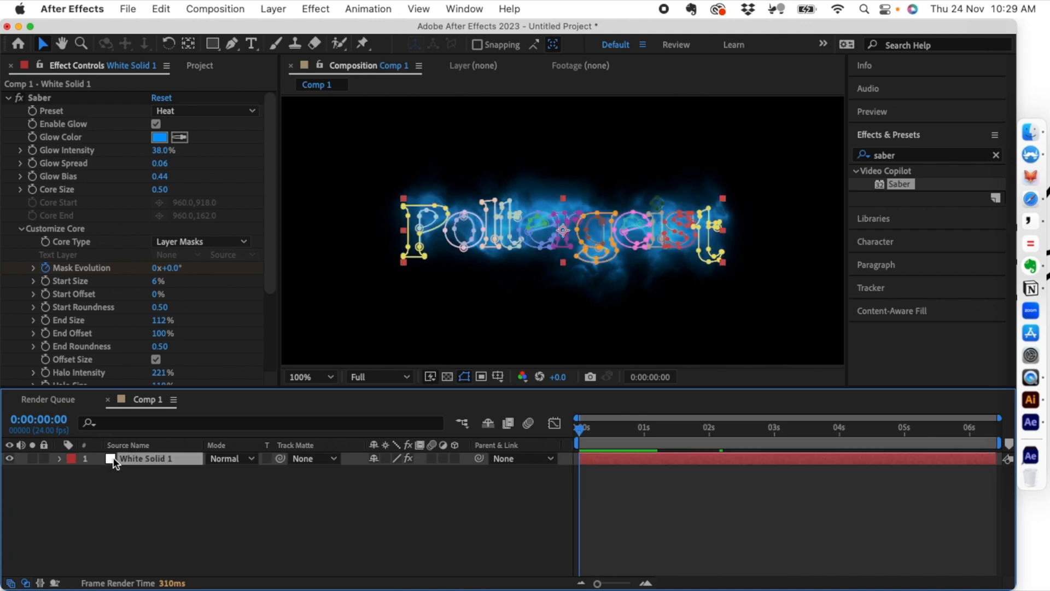
key(s)
click(99, 472)
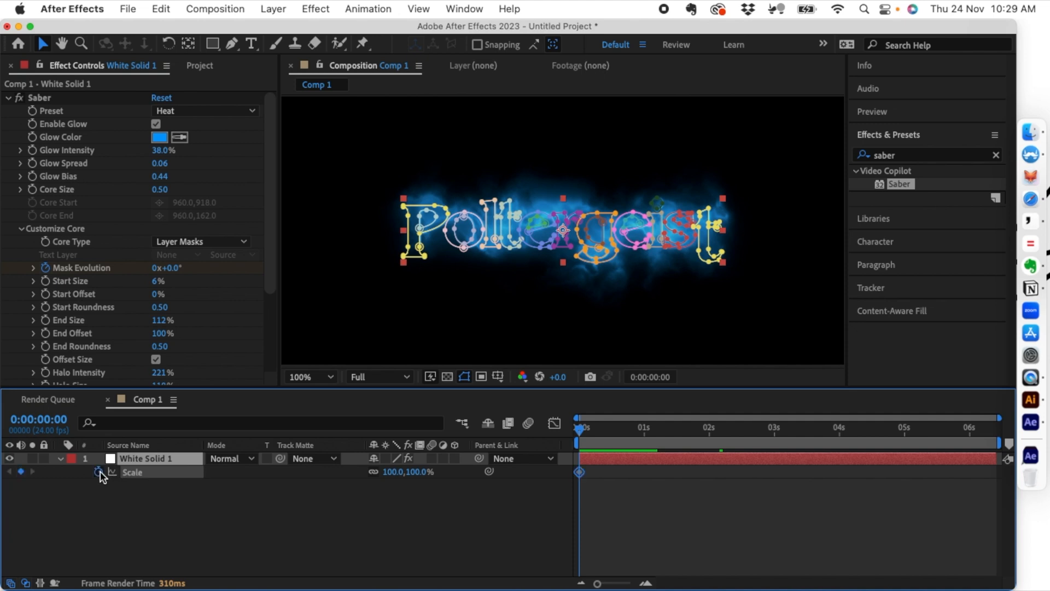
drag(389, 471, 368, 480)
Step: Set the White Solid 1 layer's Scale to 85% at 0:00:06:09 and preview the growth from the start
drag(638, 432, 993, 426)
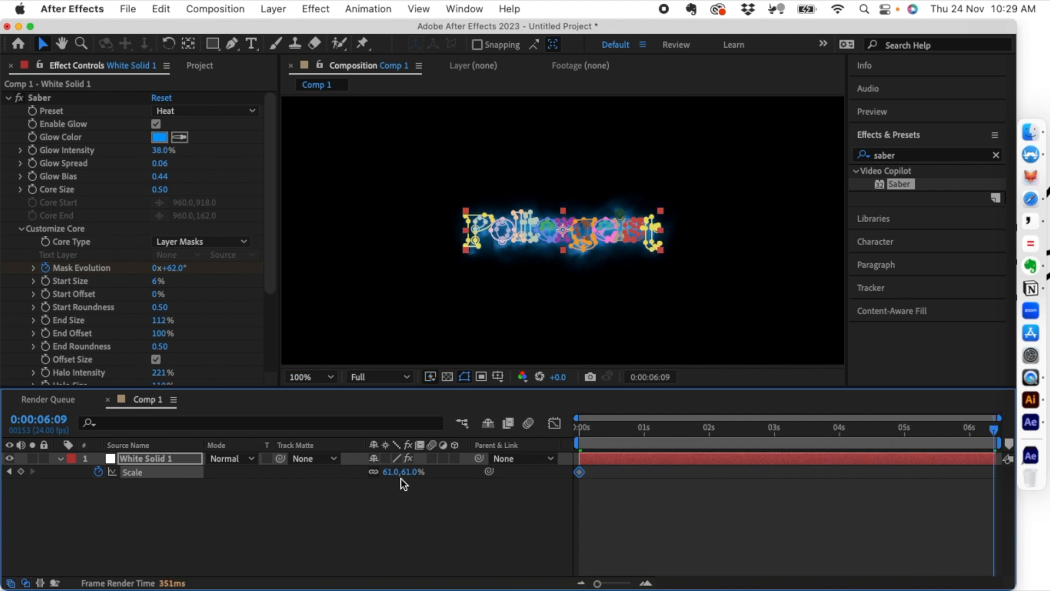
drag(396, 471, 411, 473)
click(480, 521)
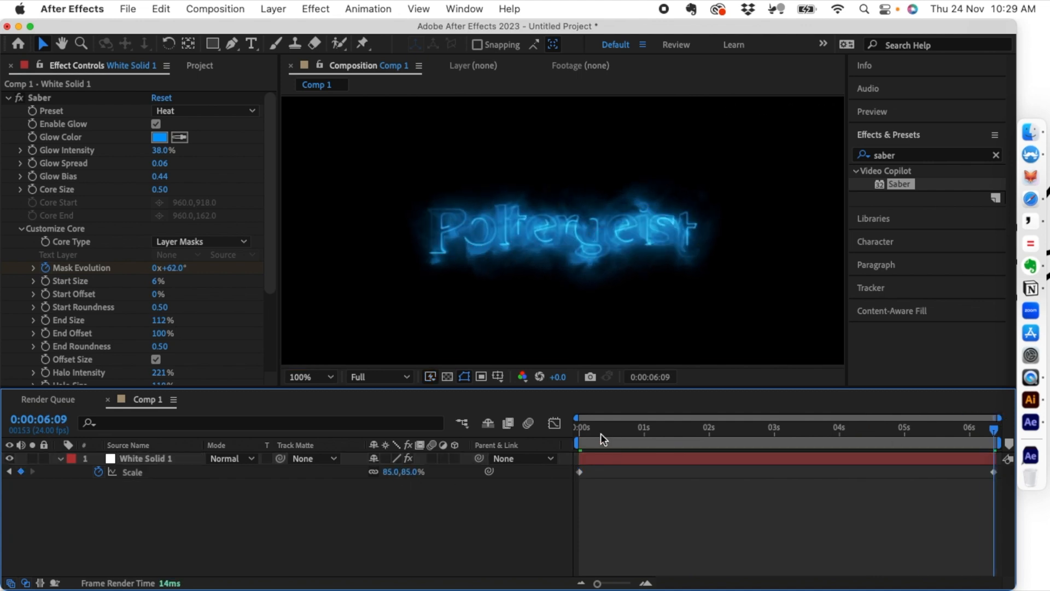
key(Home)
key(space)
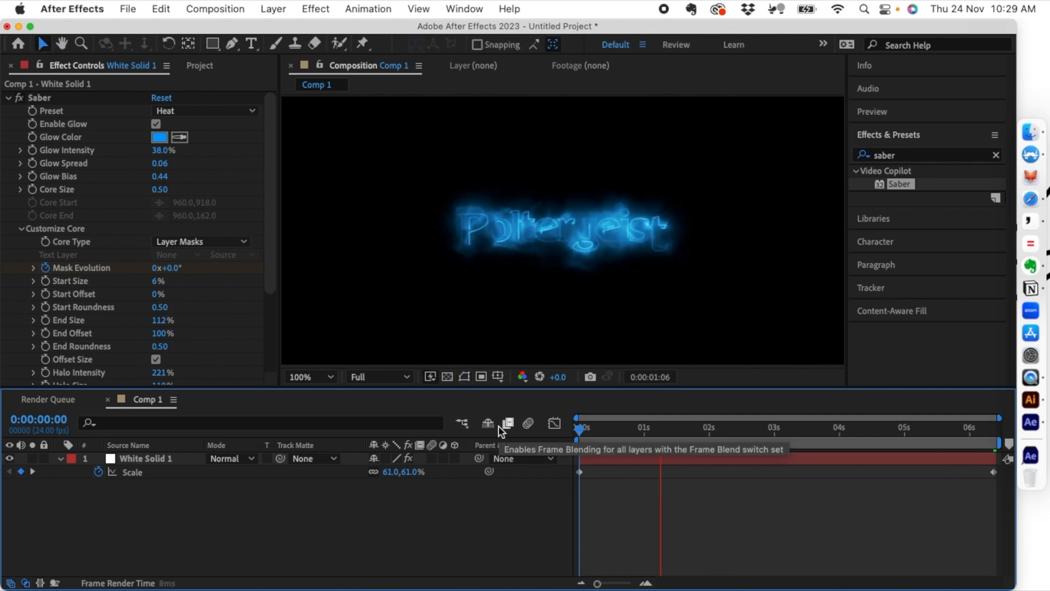
Step: Set the Saber glow bias to 0.36 with the glow temporarily disabled, re-enable the glow and preview from the start
click(155, 123)
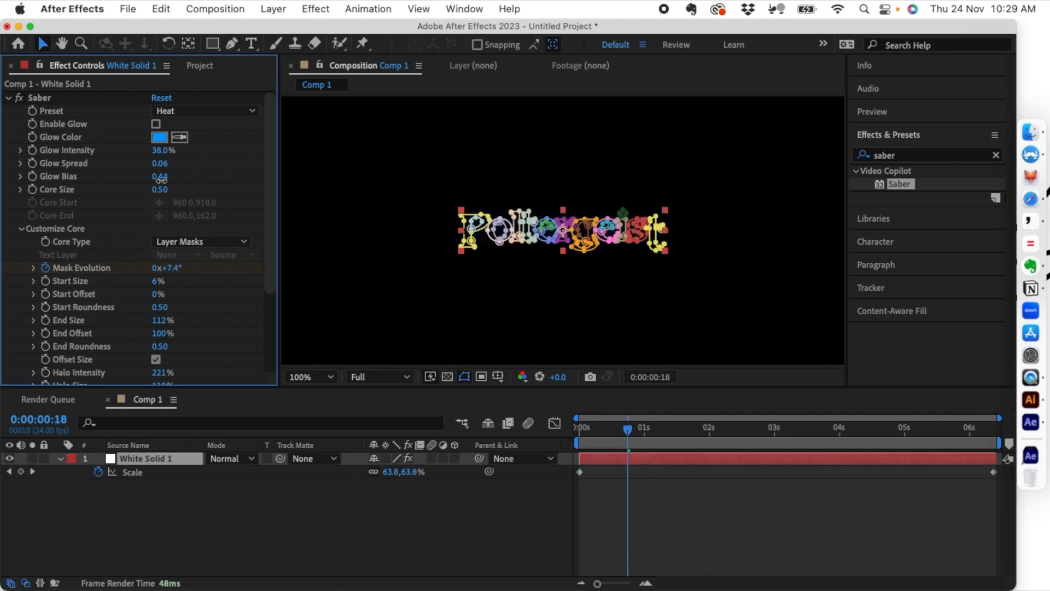
drag(160, 180, 152, 179)
click(575, 426)
click(156, 123)
key(space)
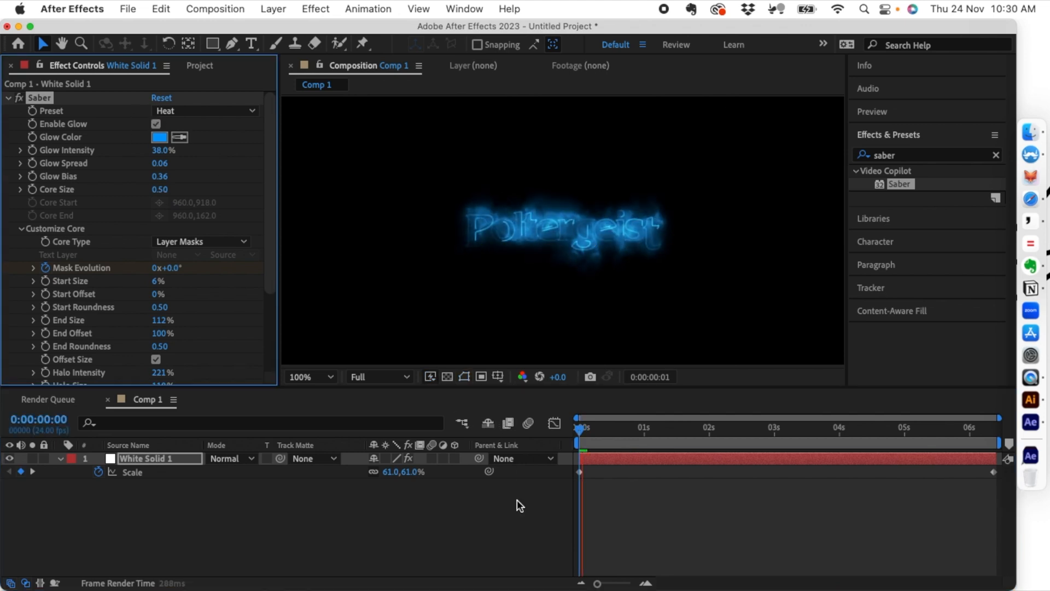